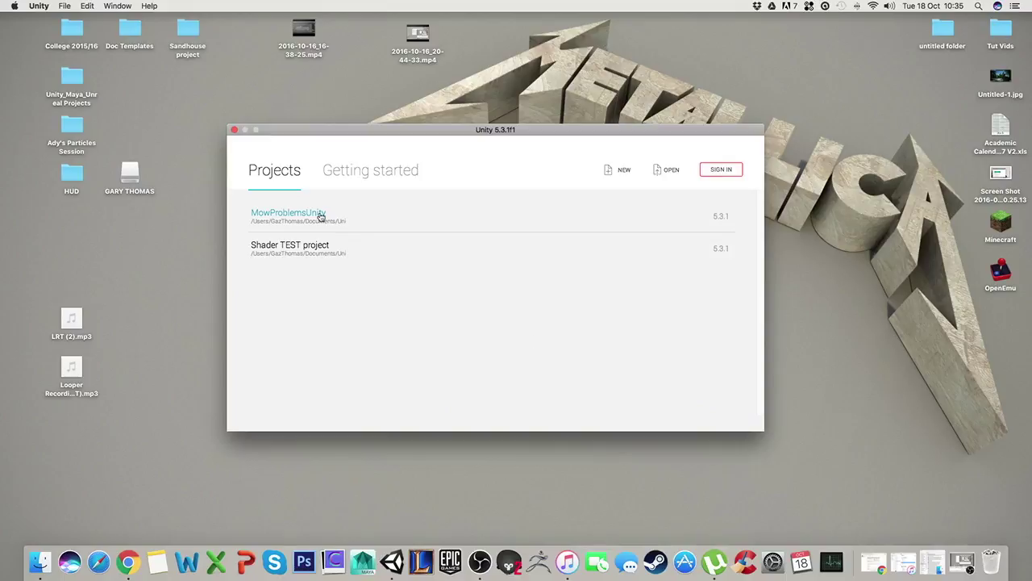
# Start a new project named Whitebox_test with its location set to the Desktop.
pyautogui.moveTo(493, 134)
pyautogui.mouseDown()
pyautogui.moveTo(487, 143)
pyautogui.moveTo(494, 136)
pyautogui.mouseUp()
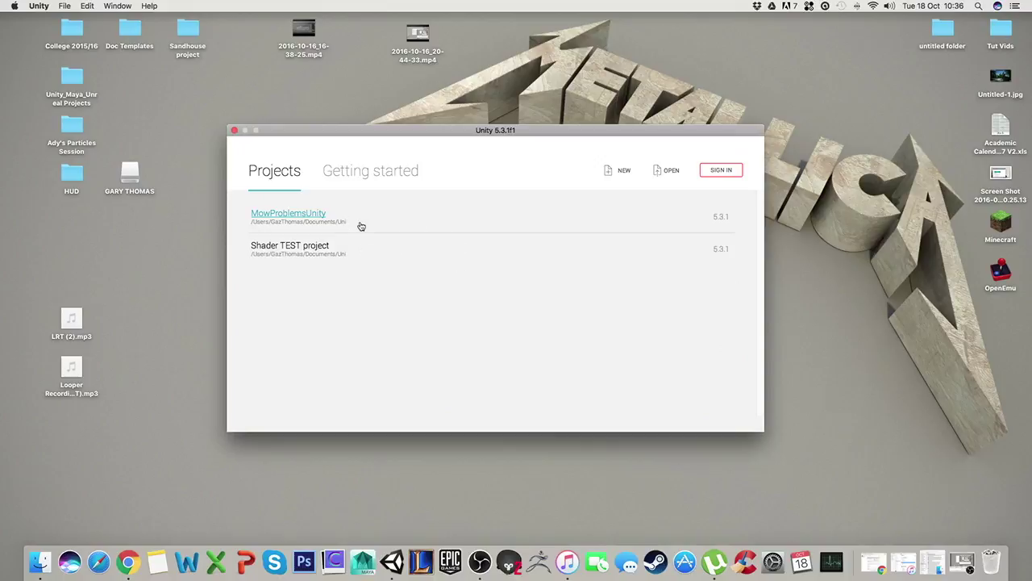
pyautogui.click(611, 172)
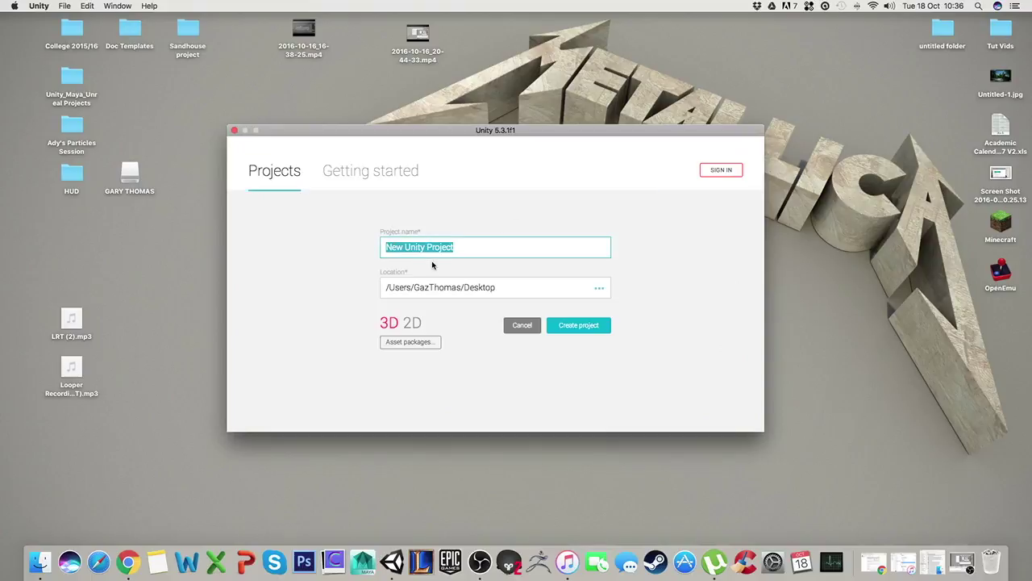
pyautogui.press('super+a')
pyautogui.write('Whitebox_test')
pyautogui.click(599, 289)
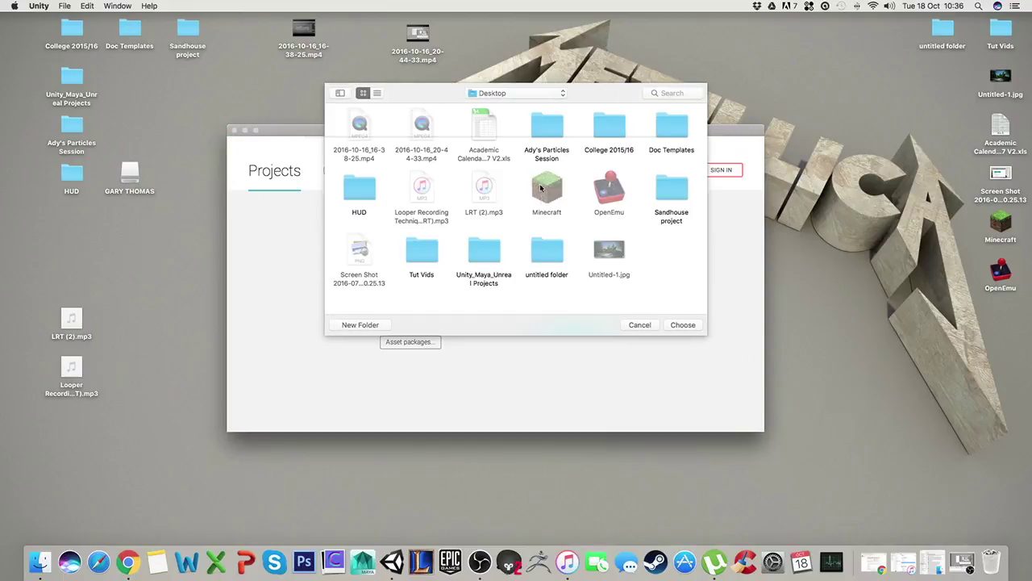
pyautogui.click(563, 94)
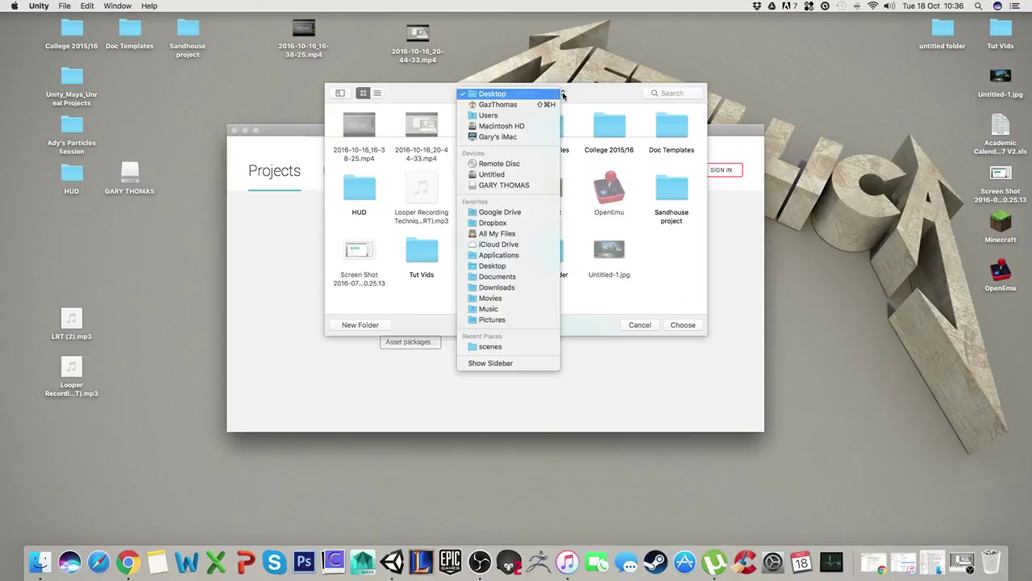
pyautogui.click(493, 94)
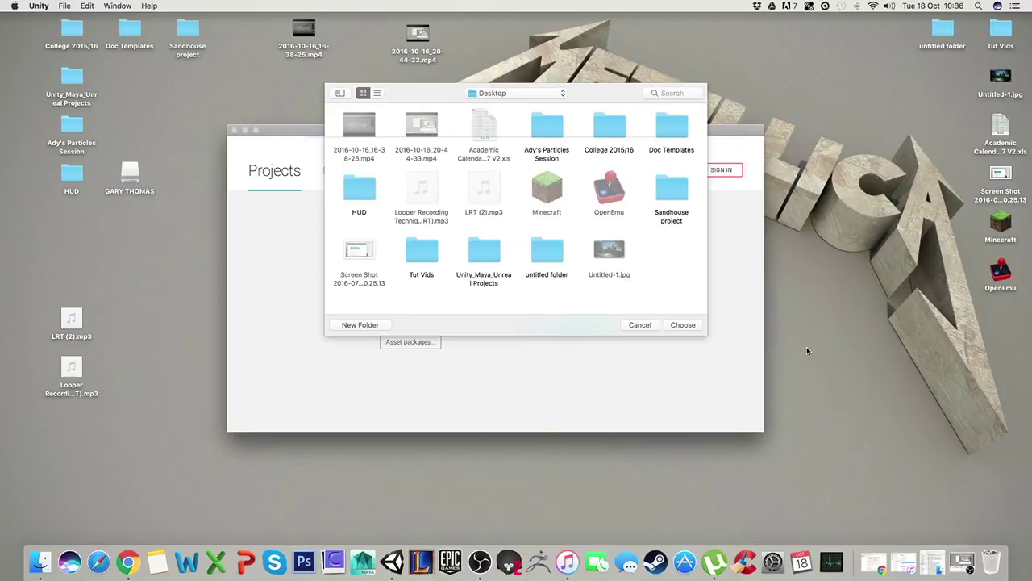
pyautogui.click(680, 327)
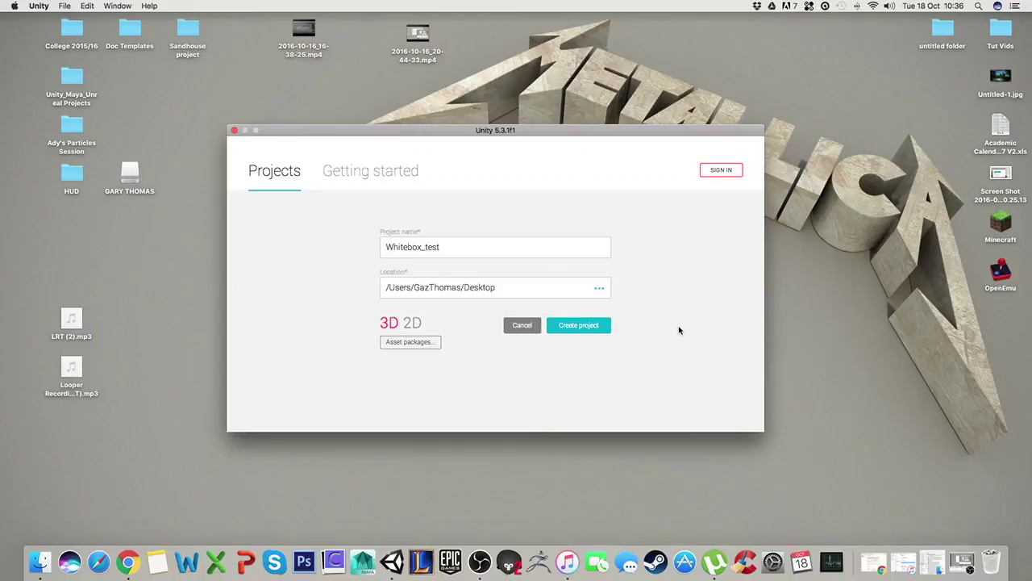
# Keep the 3D template and bring up the list of importable asset packages.
pyautogui.moveTo(498, 135); pyautogui.dragTo(501, 132)
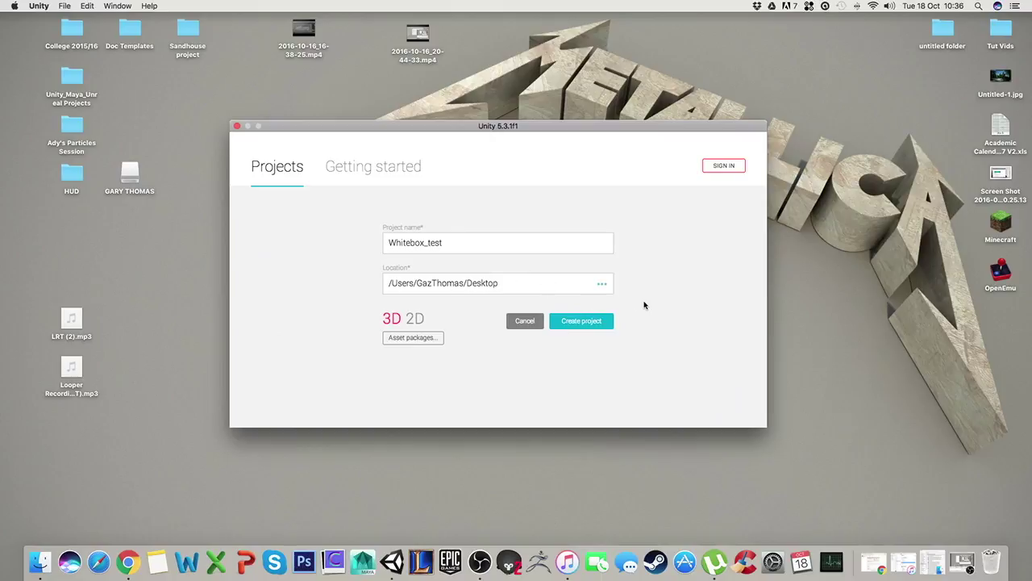
pyautogui.click(415, 321)
pyautogui.click(390, 319)
pyautogui.click(406, 339)
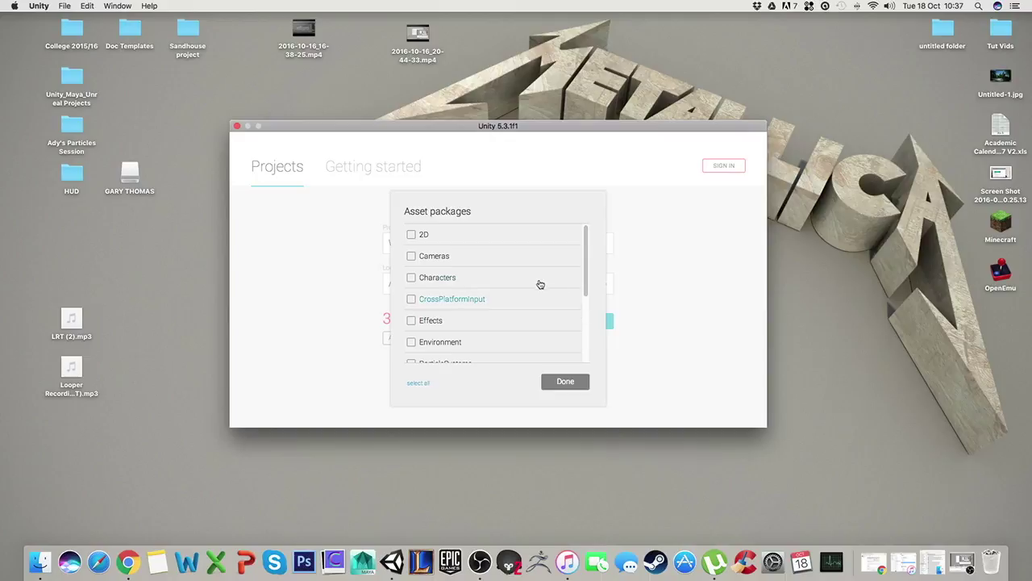
# Tick the Cameras and Characters packages, confirm them, and create the Whitebox_test project.
pyautogui.click(412, 257)
pyautogui.click(412, 278)
pyautogui.scroll(-5, 589, 279)
pyautogui.scroll(-2, 591, 318)
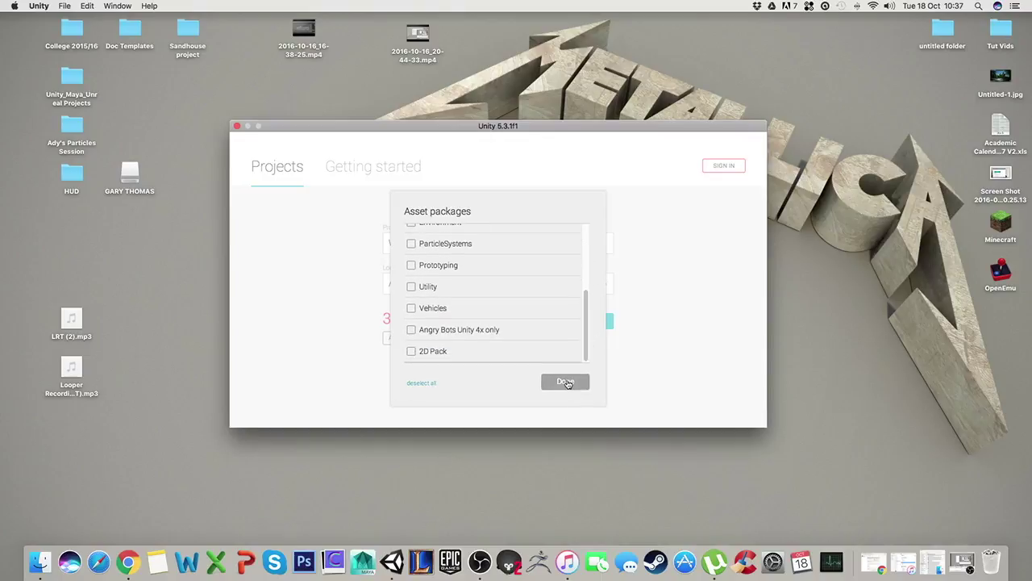
pyautogui.click(567, 384)
pyautogui.click(574, 322)
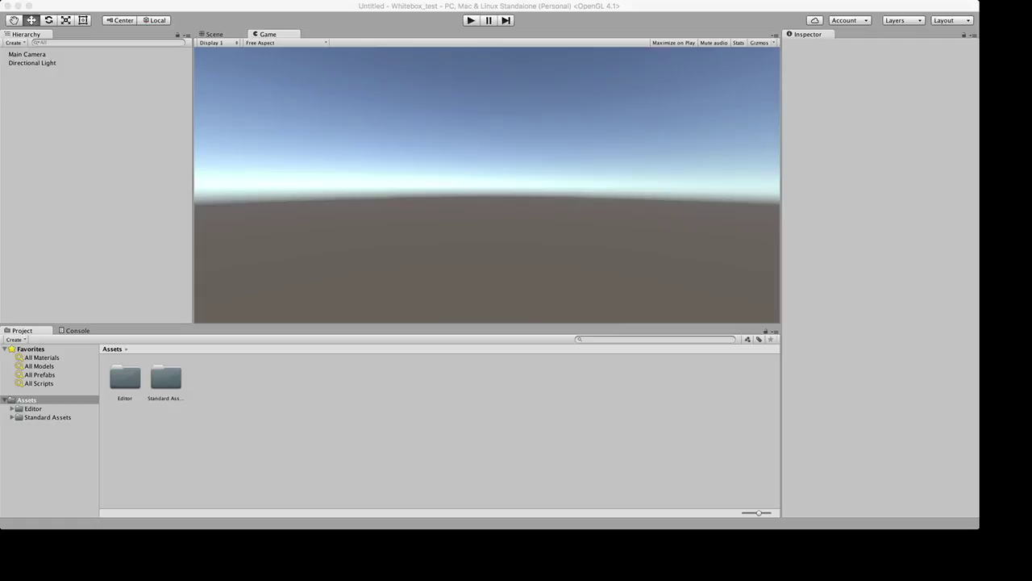
# Browse Standard Assets to check the imported Cameras and Characters folders.
pyautogui.click(48, 417)
pyautogui.click(26, 400)
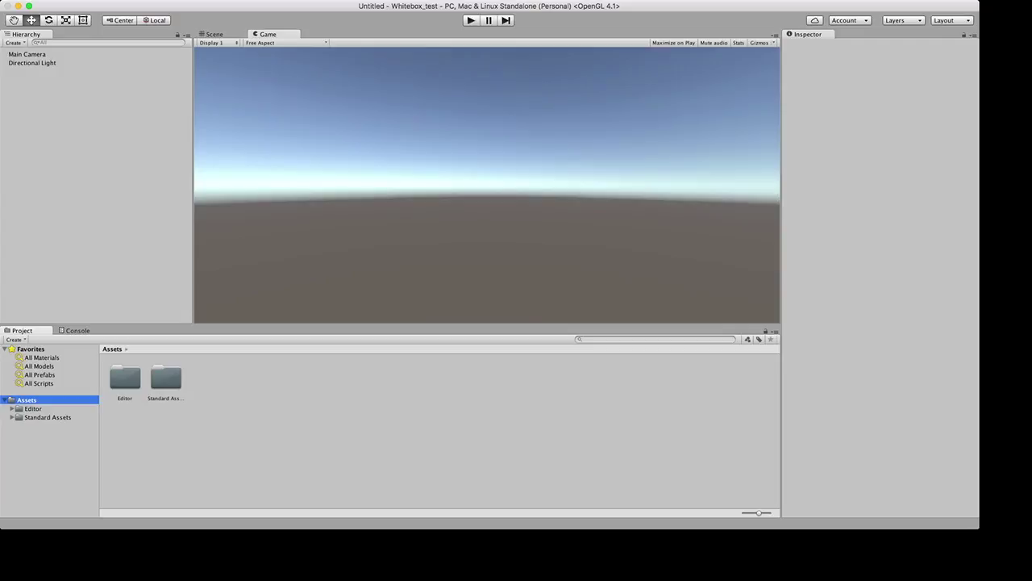
pyautogui.click(48, 417)
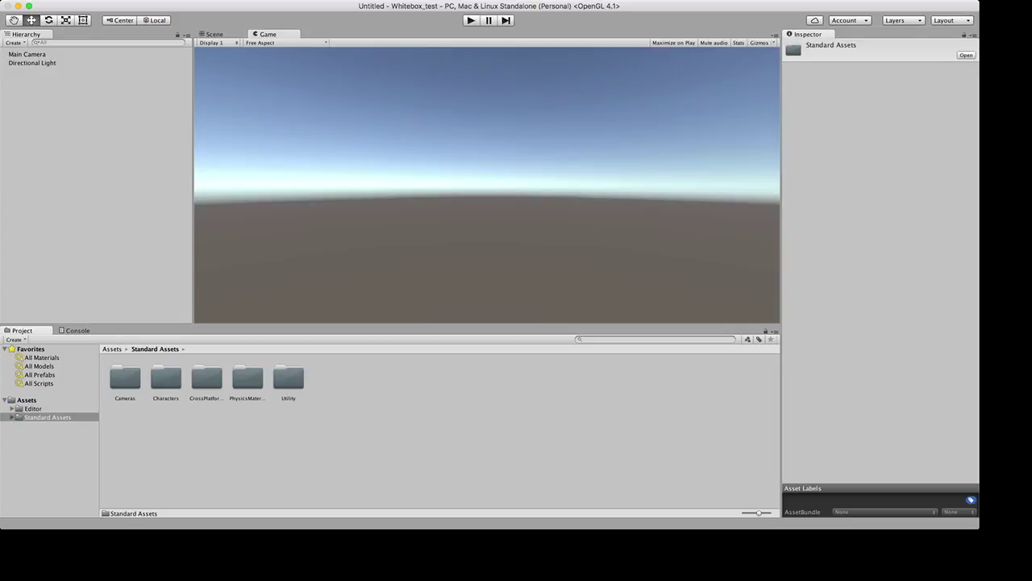
pyautogui.doubleClick(125, 378)
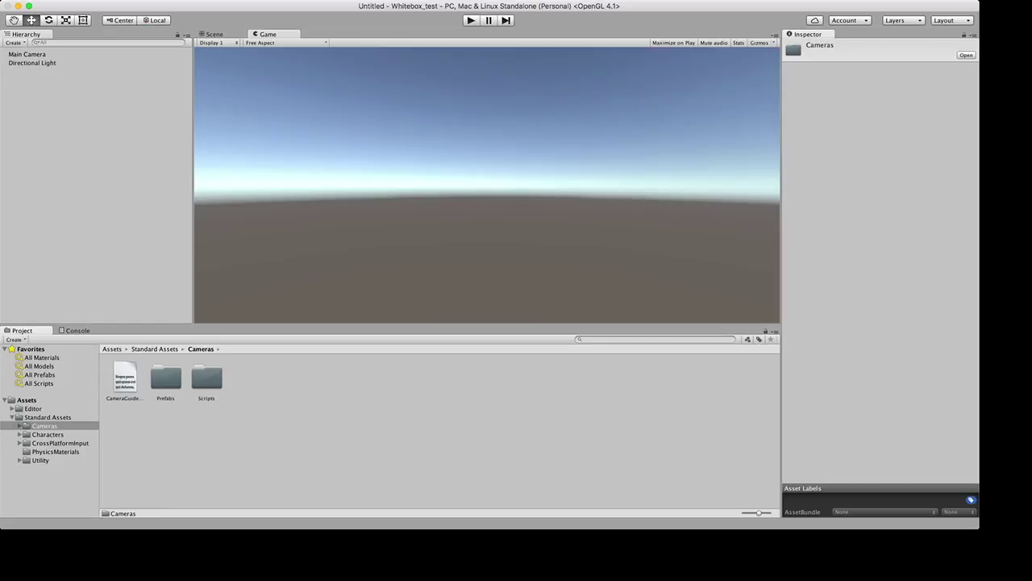
pyautogui.click(47, 417)
pyautogui.click(48, 433)
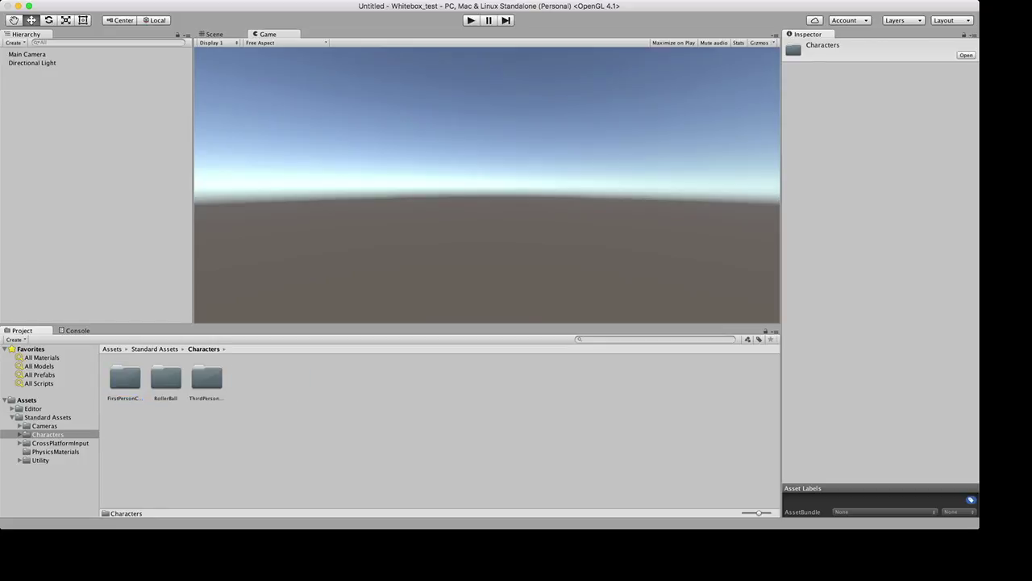
# Return to the top Assets folder and switch to the Scene view.
pyautogui.click(154, 348)
pyautogui.click(112, 348)
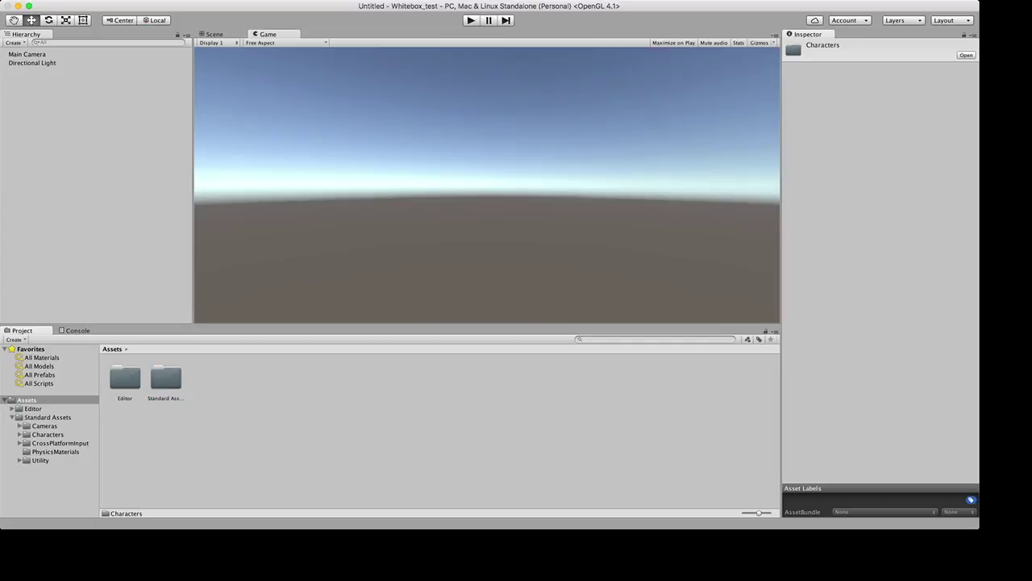
pyautogui.press('super+1')
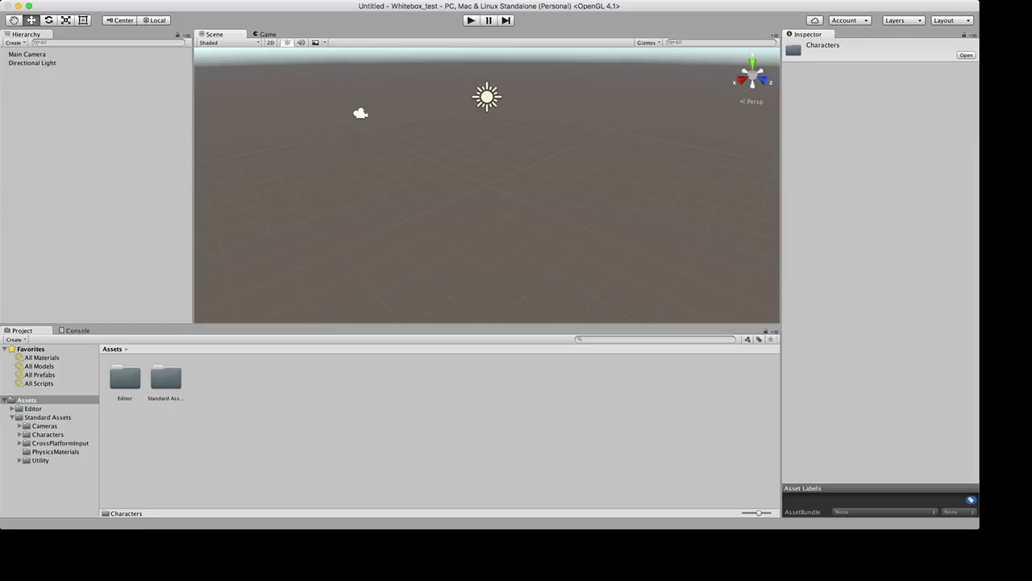
# Look around the scene with the Move tool, selecting Main Camera then Directional Light.
pyautogui.moveTo(483, 201); pyautogui.dragTo(497, 165, button='right')
pyautogui.scroll(2, 487, 184)
pyautogui.press('w')
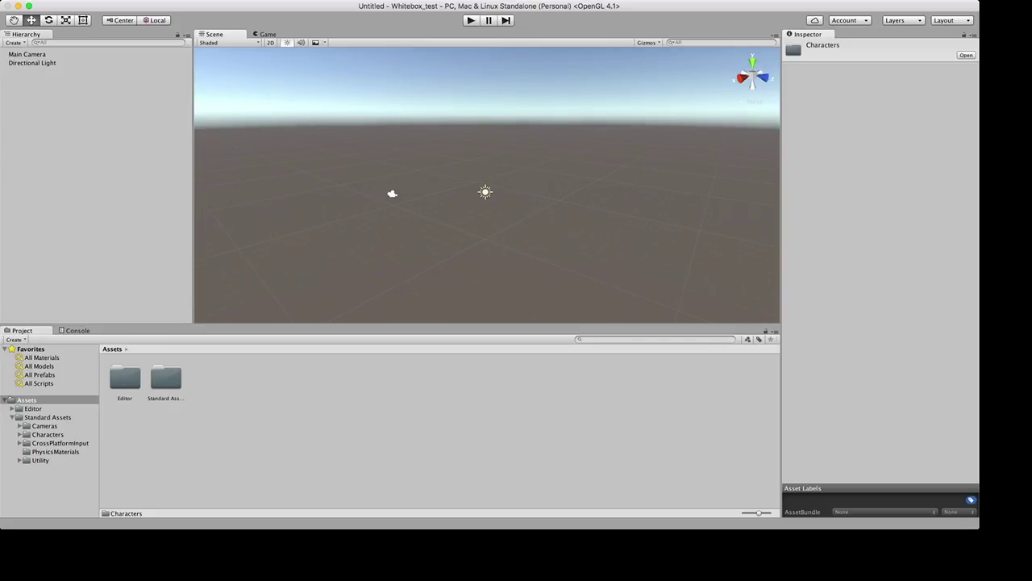
pyautogui.click(26, 54)
pyautogui.click(32, 63)
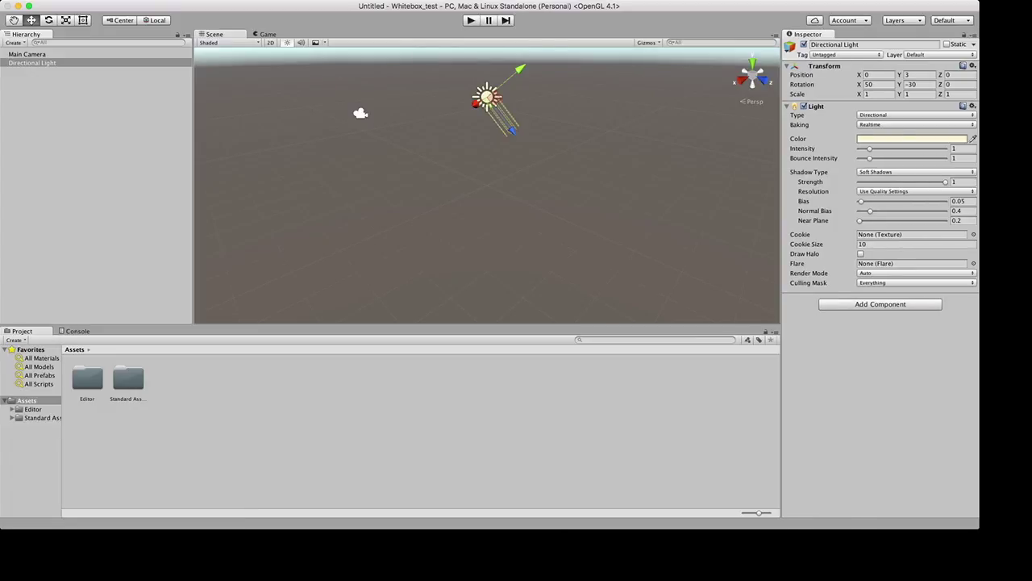
# Drag the panel dividers so the Scene view becomes taller and wider.
pyautogui.moveTo(487, 325); pyautogui.dragTo(487, 360)
pyautogui.moveTo(193, 201); pyautogui.dragTo(171, 201)
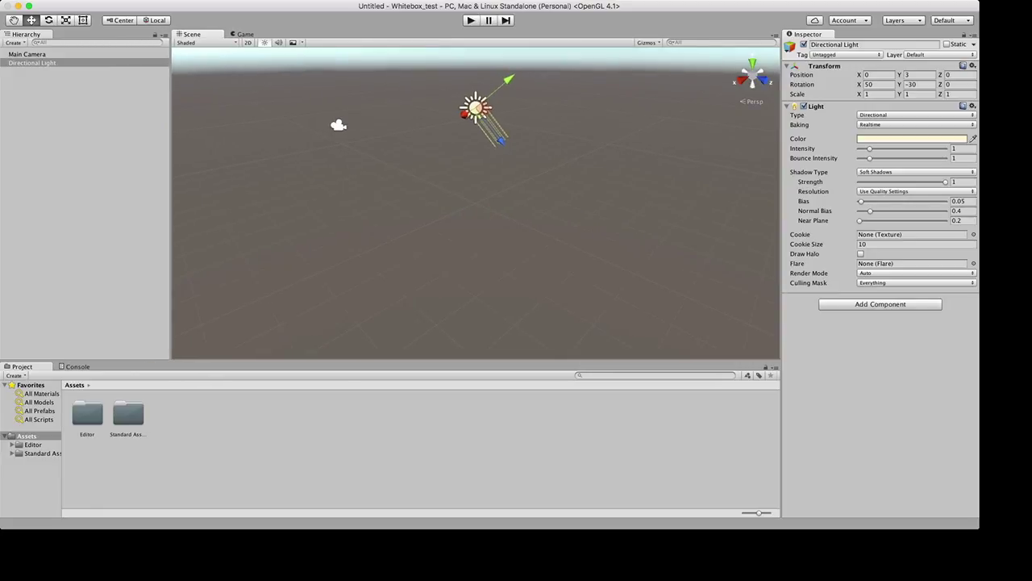
pyautogui.moveTo(488, 360); pyautogui.dragTo(487, 329)
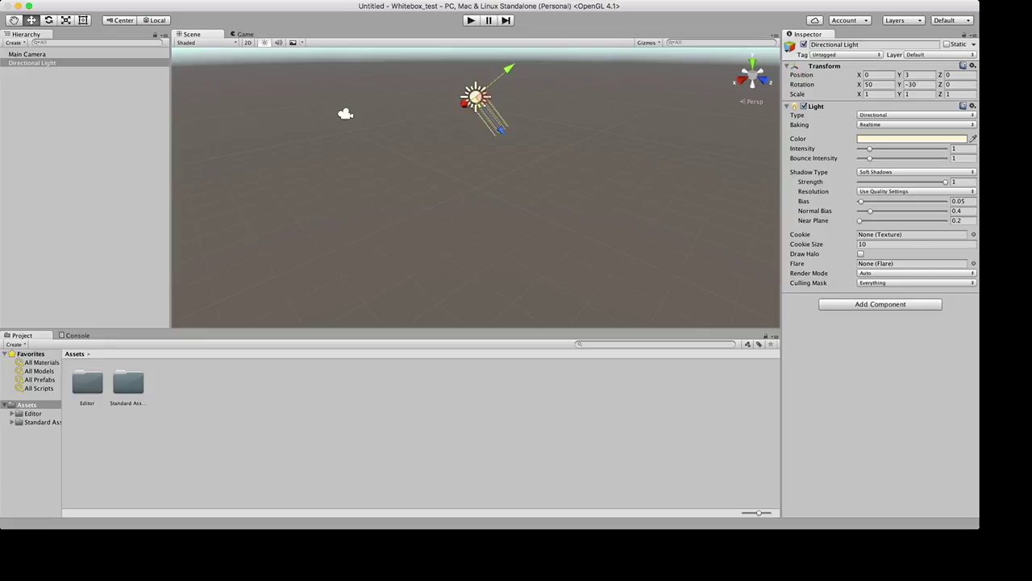
pyautogui.moveTo(487, 329); pyautogui.dragTo(487, 339)
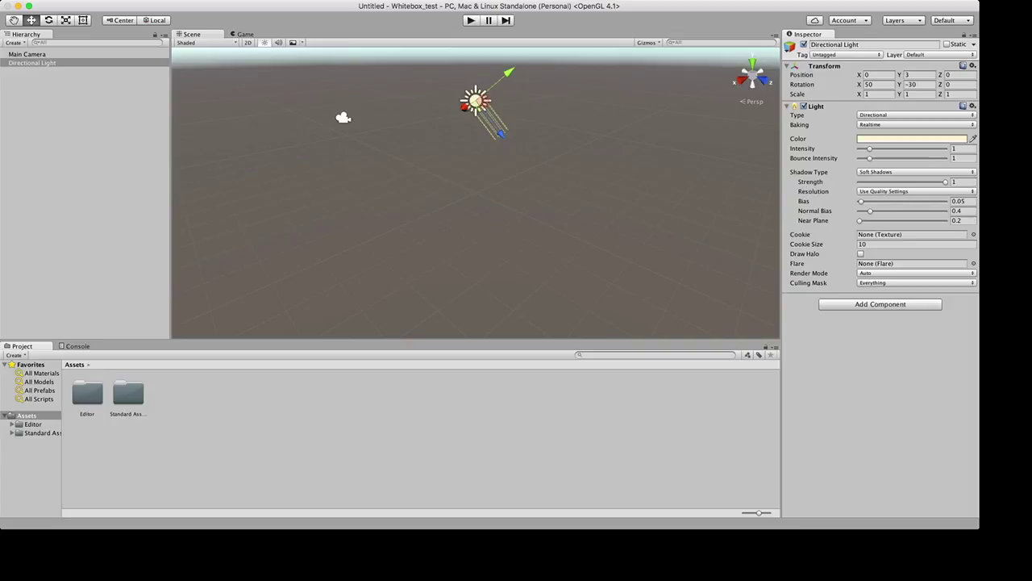
# Create 3D_Models, Textures and Animations folders in Assets, then open 3D_Models.
pyautogui.click(420, 452)
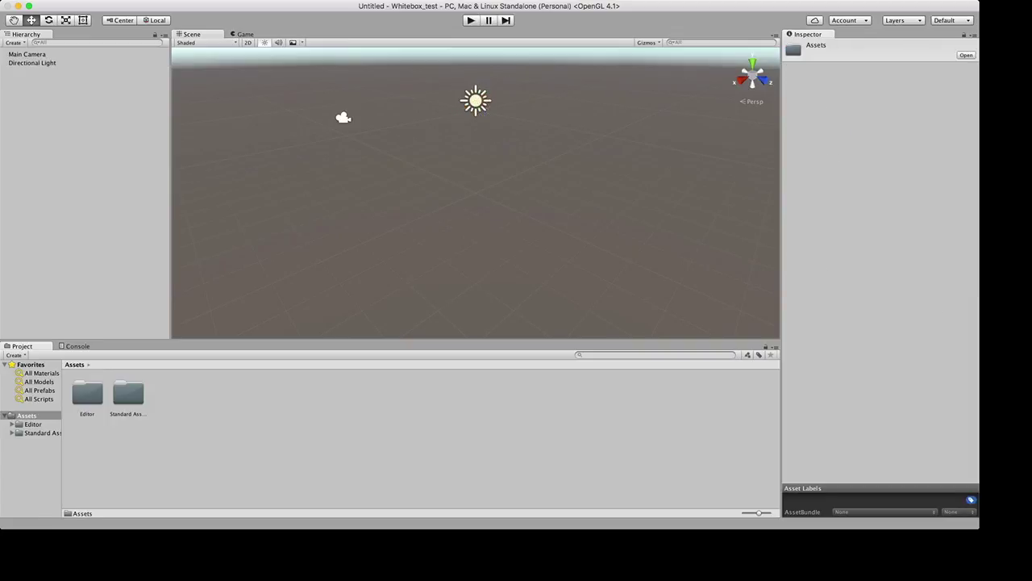
pyautogui.click(128, 414)
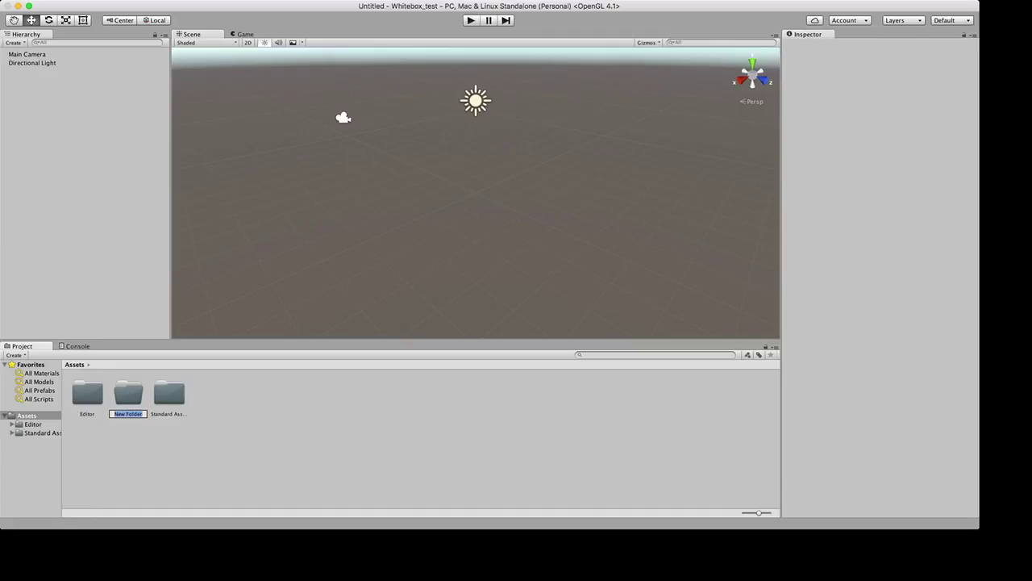
pyautogui.write('S')
pyautogui.write('D')
pyautogui.write('_Models')
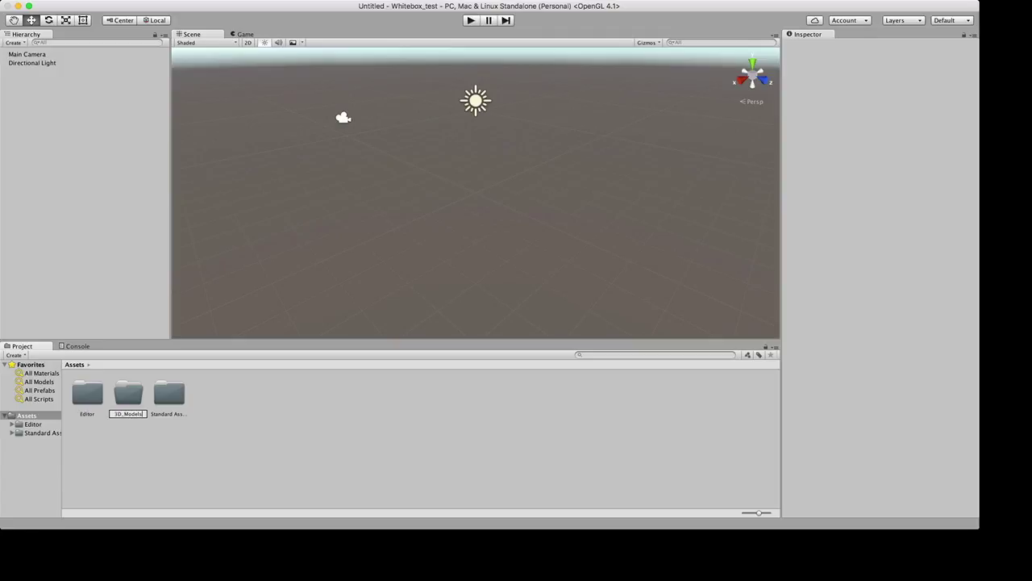
pyautogui.press('Return')
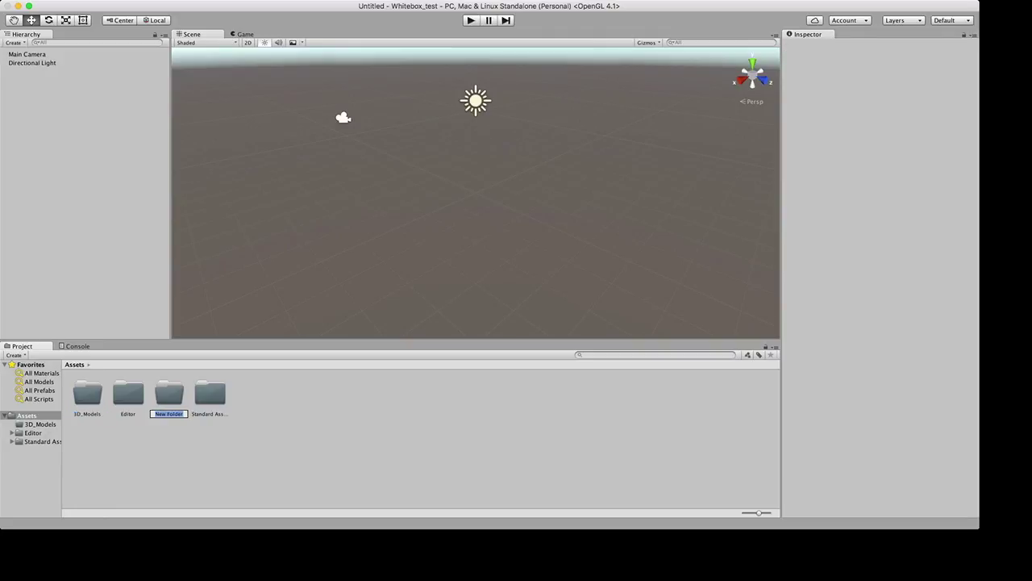
pyautogui.write('Textures')
pyautogui.press('Return')
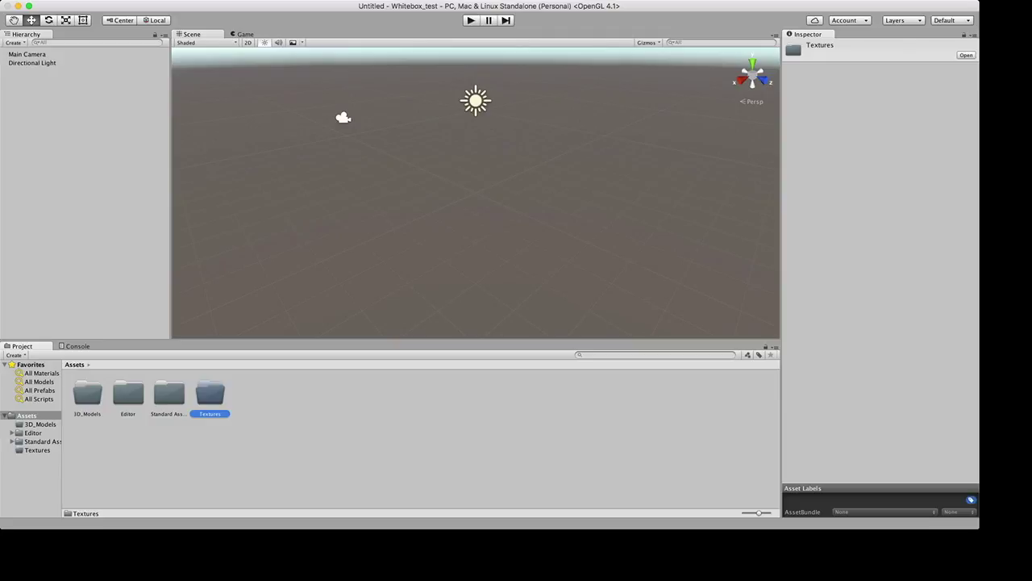
pyautogui.write('Animations')
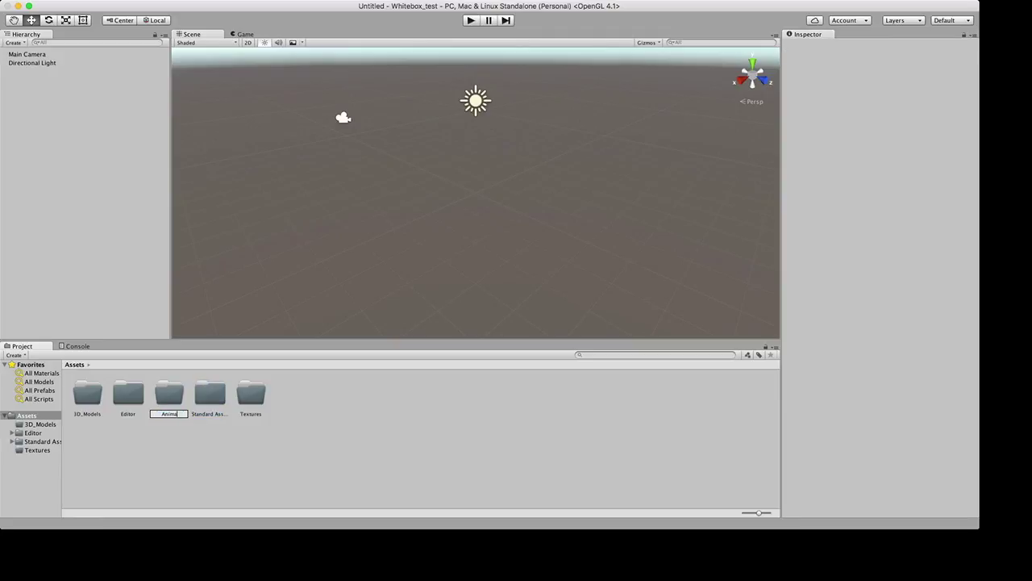
pyautogui.press('Return')
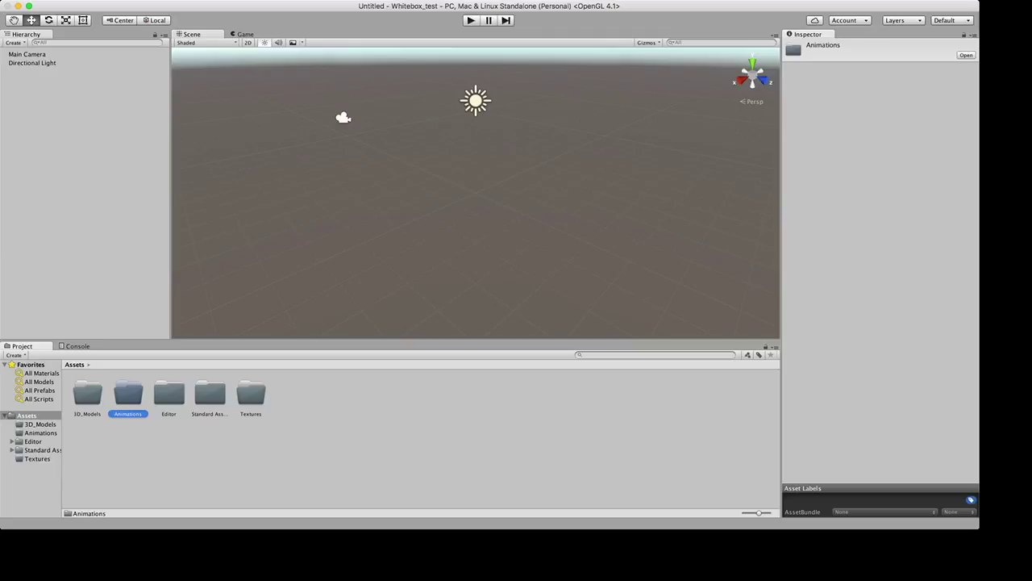
pyautogui.doubleClick(87, 394)
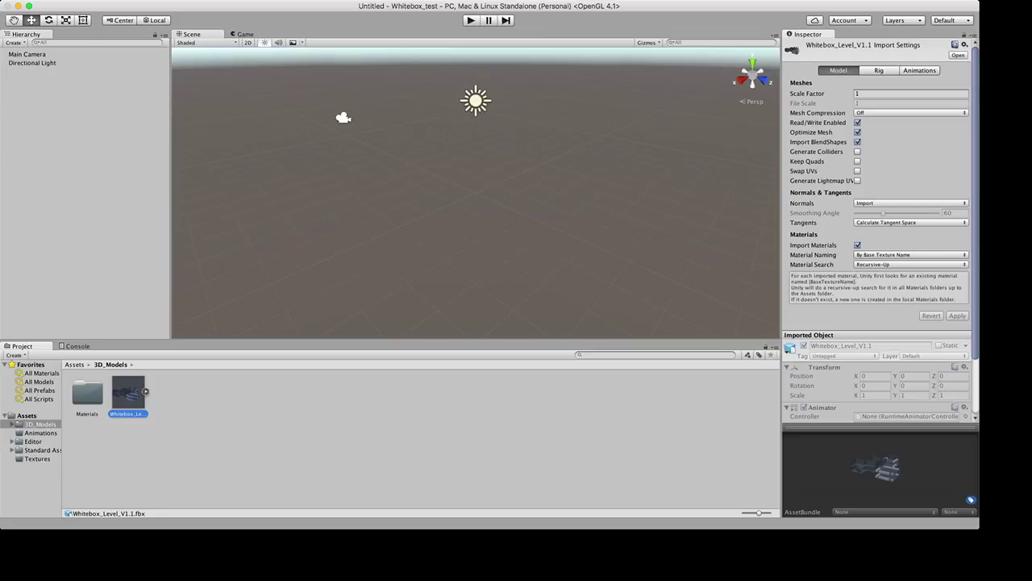
# Enlarge the asset area and select Whitebox_Level_V1.1 to show its Import Settings.
pyautogui.moveTo(403, 339); pyautogui.dragTo(403, 297)
pyautogui.click(128, 350)
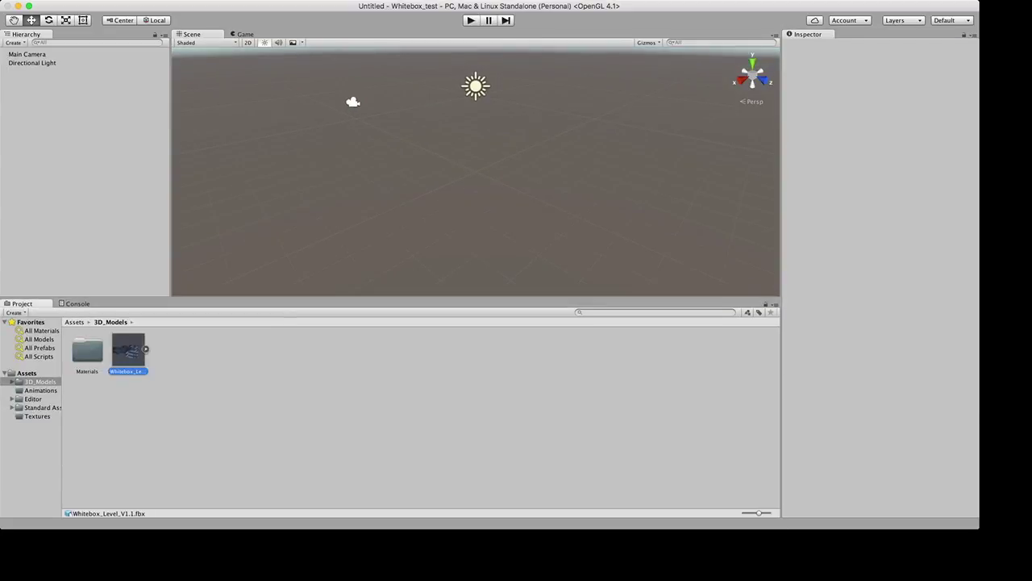
# Reselect Whitebox_Level_V1.1 and widen the Inspector showing its import settings.
pyautogui.click(193, 403)
pyautogui.click(128, 350)
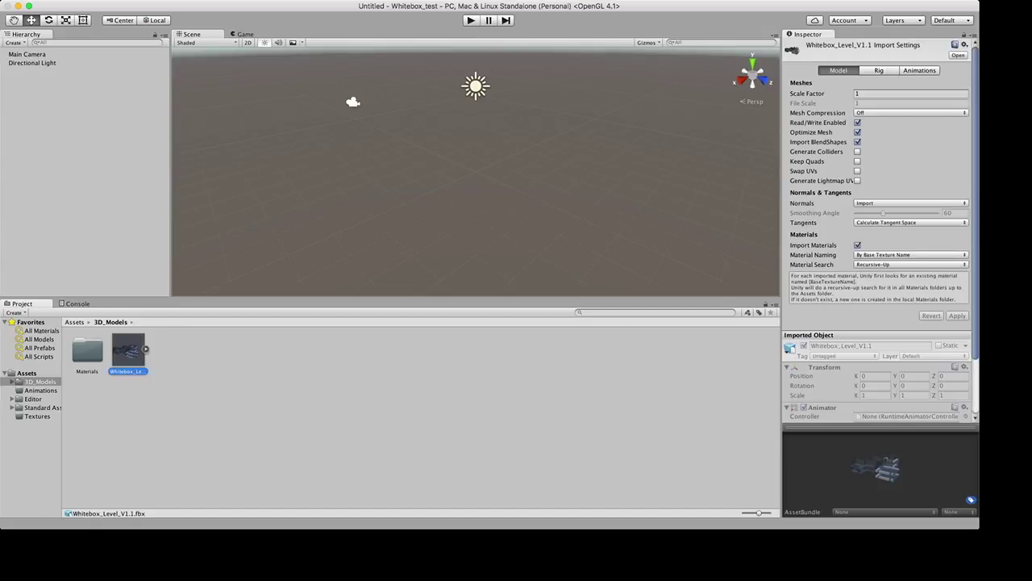
pyautogui.moveTo(781, 242); pyautogui.dragTo(734, 241)
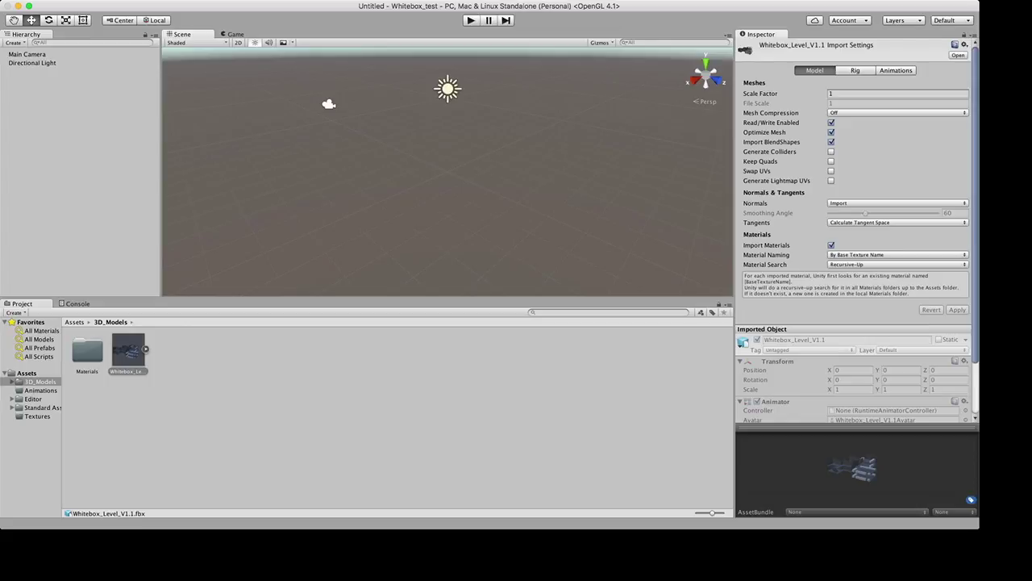
# Enable Generate Colliders for Whitebox_Level_V1.1, apply it, and select the Materials folder.
pyautogui.click(830, 152)
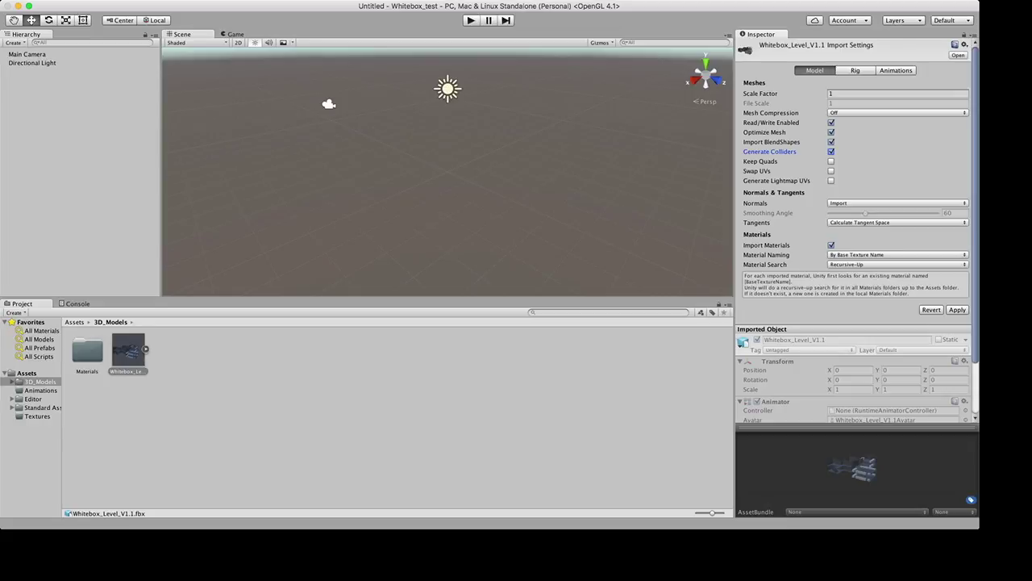
pyautogui.click(957, 310)
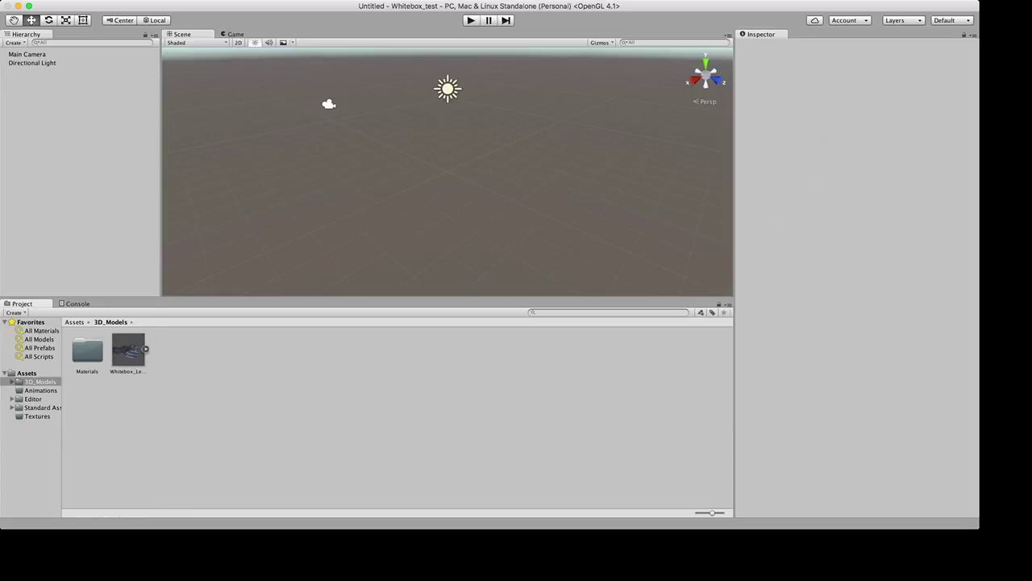
pyautogui.click(87, 351)
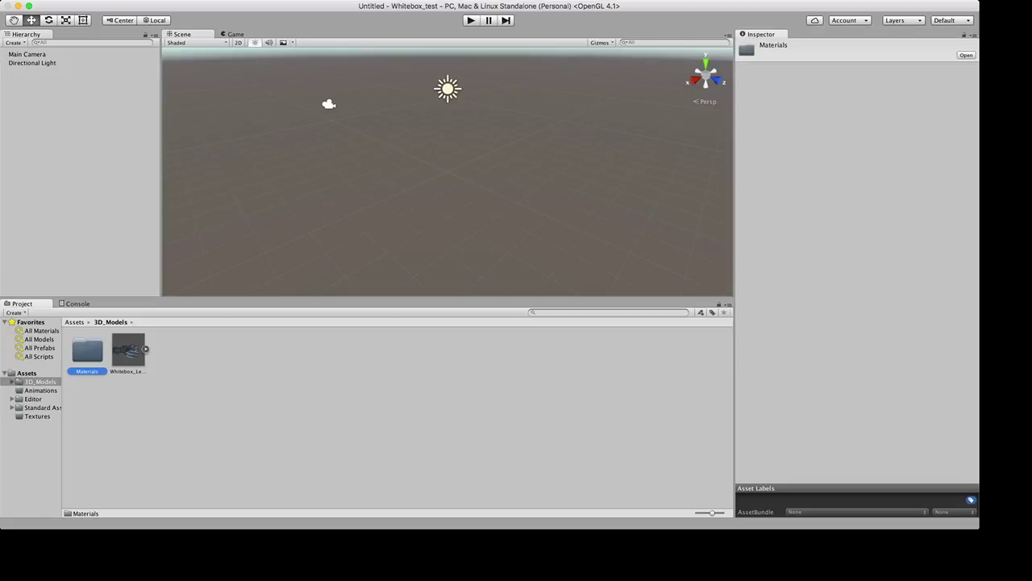
pyautogui.doubleClick(87, 350)
pyautogui.click(87, 351)
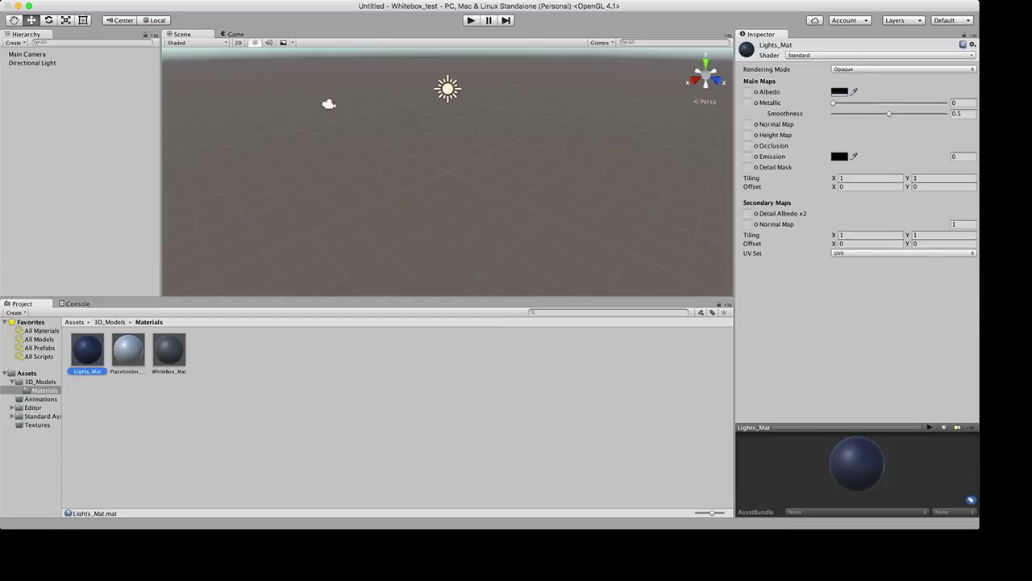
pyautogui.click(129, 349)
pyautogui.click(169, 349)
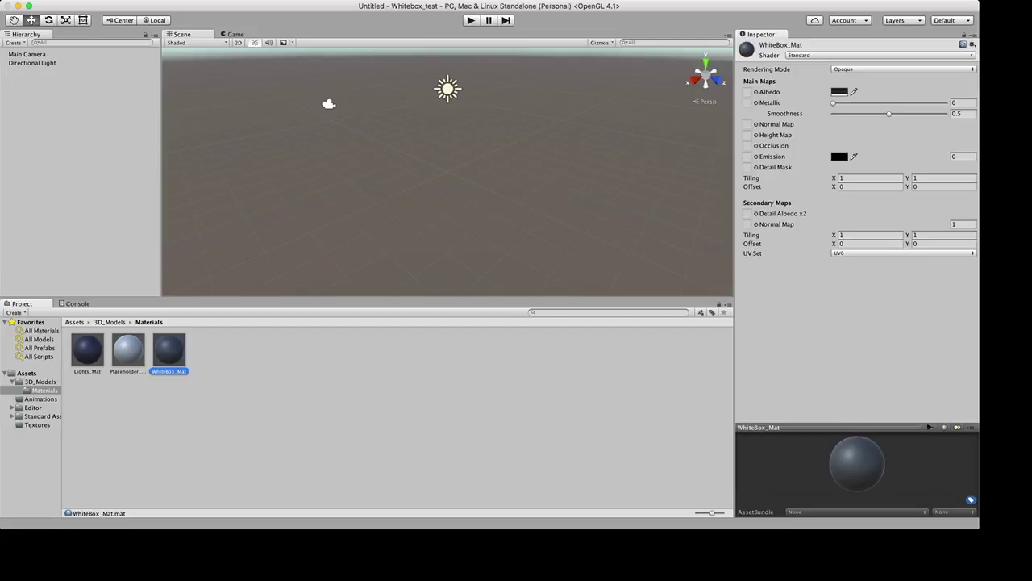
pyautogui.click(128, 349)
pyautogui.click(87, 349)
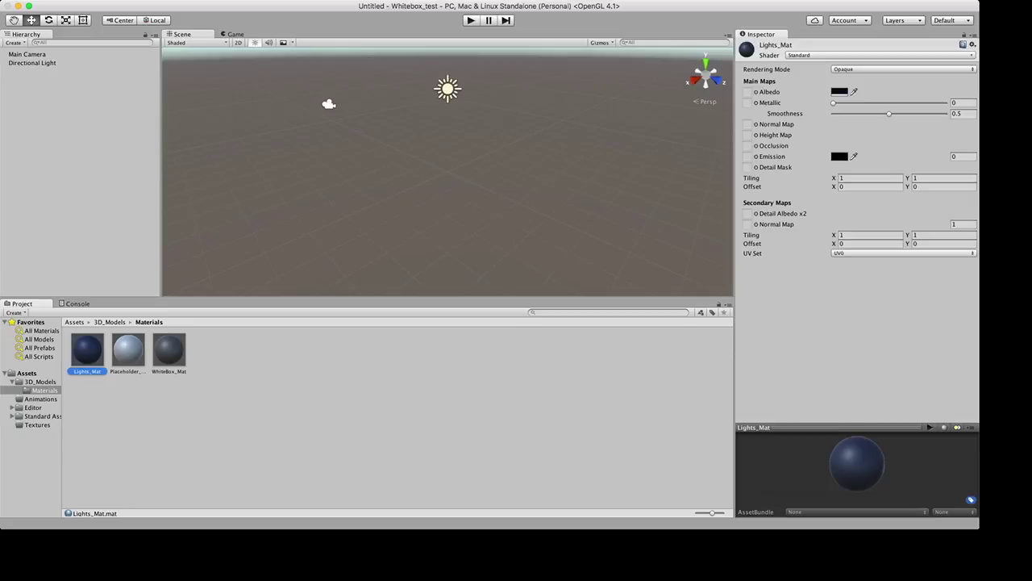
pyautogui.click(128, 349)
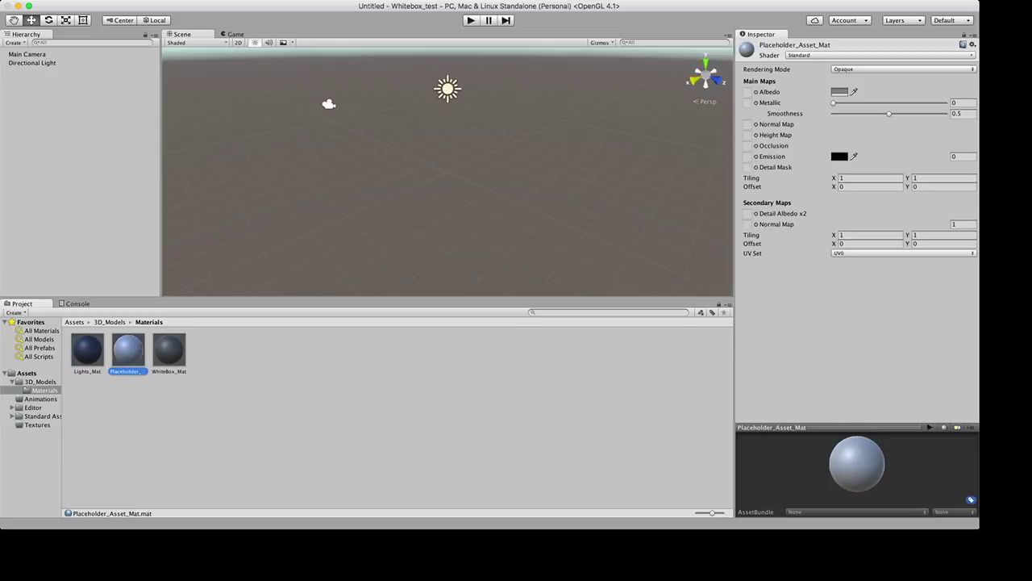
pyautogui.click(168, 349)
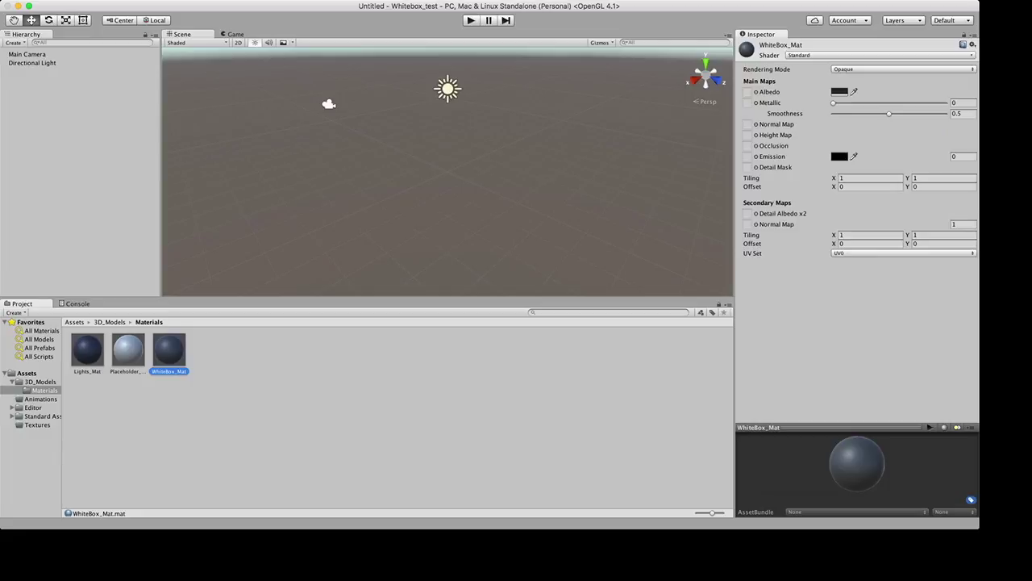
pyautogui.click(40, 382)
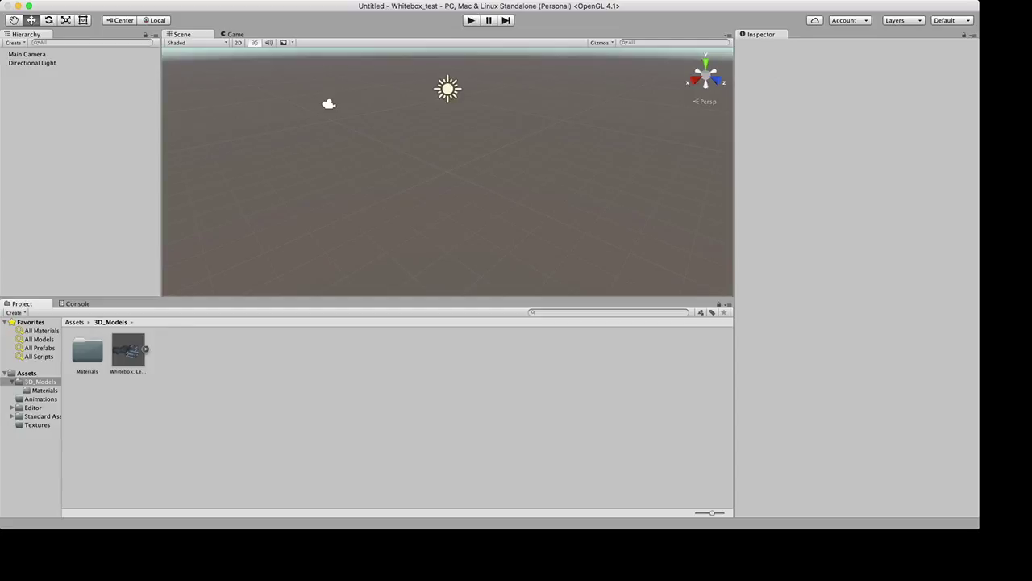
# Enlarge the Scene view, check the Materials folder, then select the Whitebox_Level_V1.1 model.
pyautogui.moveTo(448, 297); pyautogui.dragTo(447, 340)
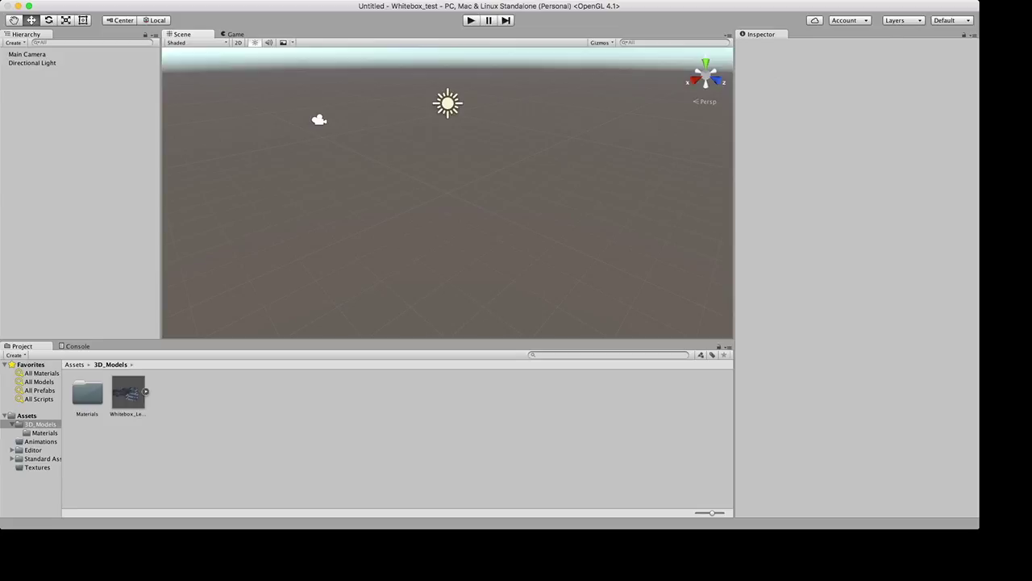
pyautogui.doubleClick(87, 393)
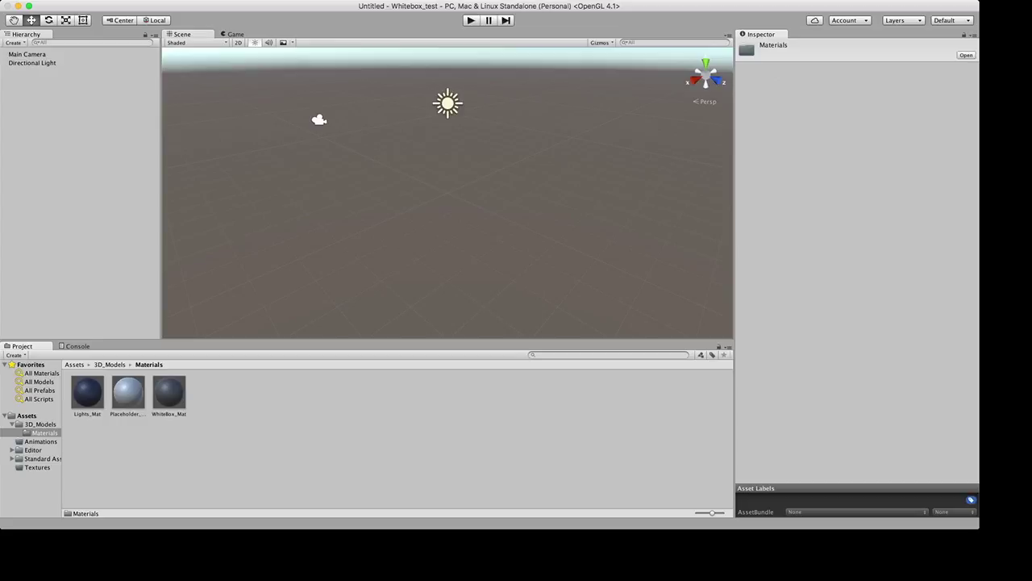
pyautogui.click(109, 364)
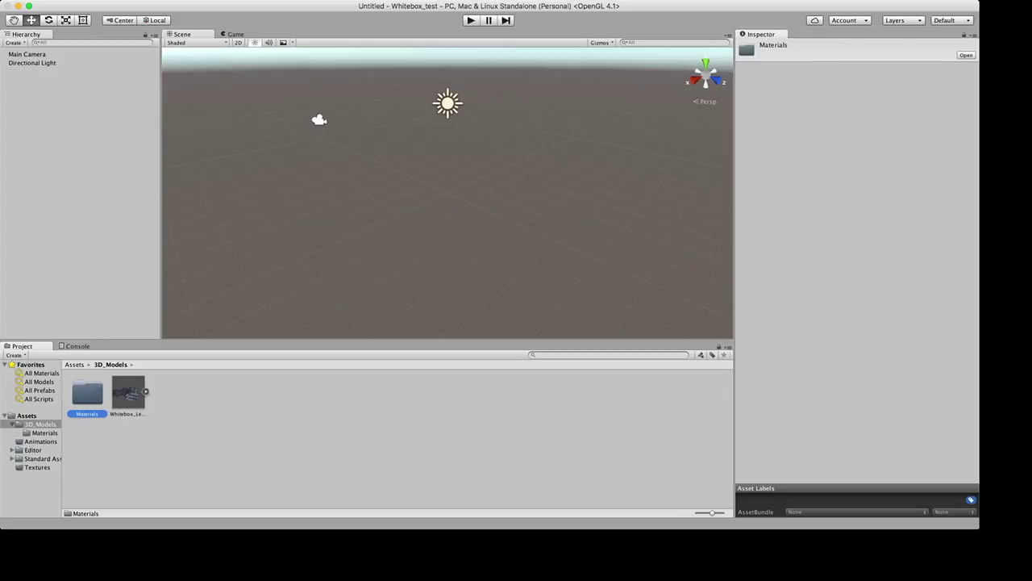
pyautogui.click(242, 440)
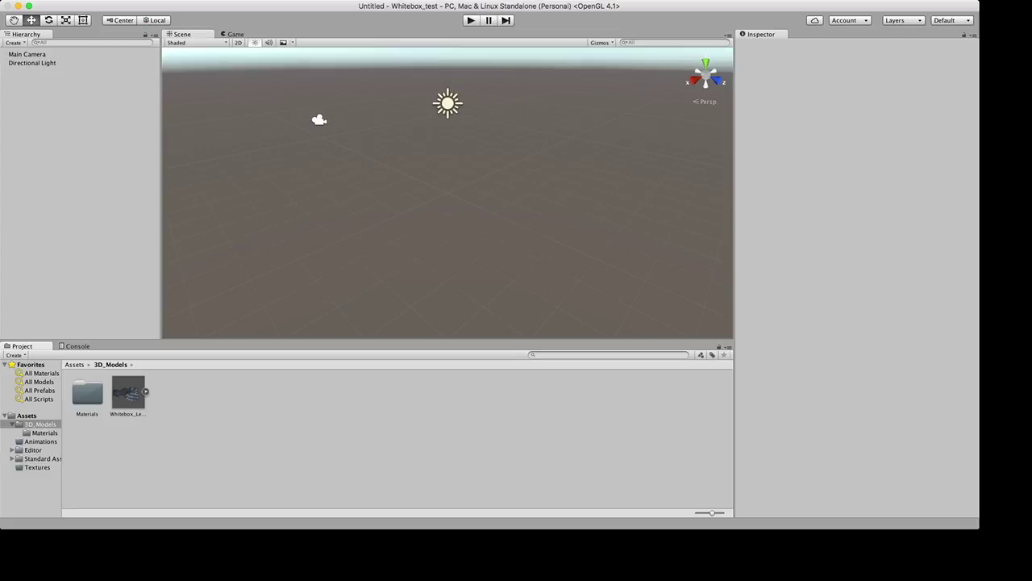
pyautogui.click(128, 393)
# Place the Whitebox_Level_V1.1 model in the scene, frame it, and select it.
pyautogui.moveTo(129, 393); pyautogui.dragTo(432, 202)
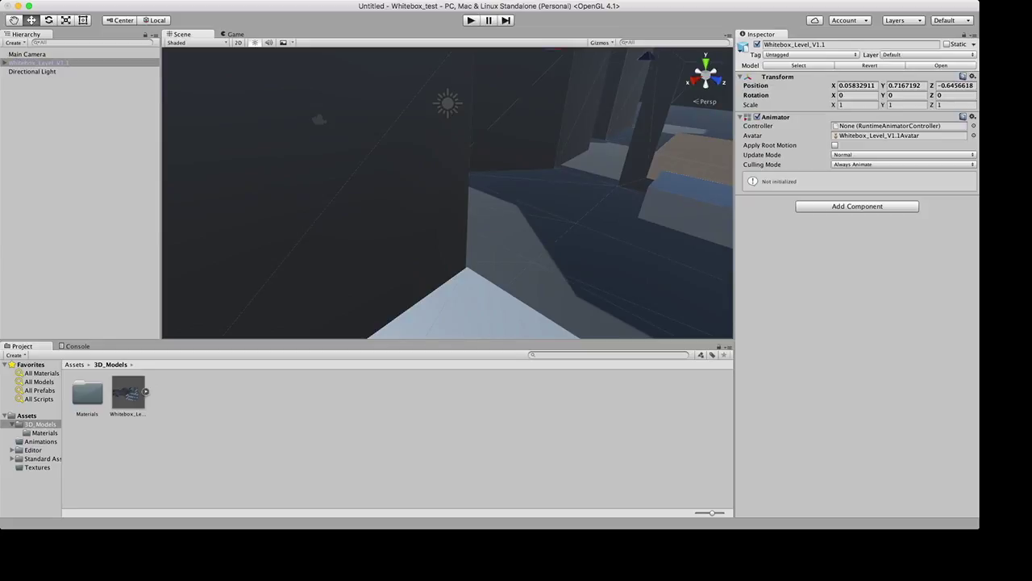
pyautogui.press('f')
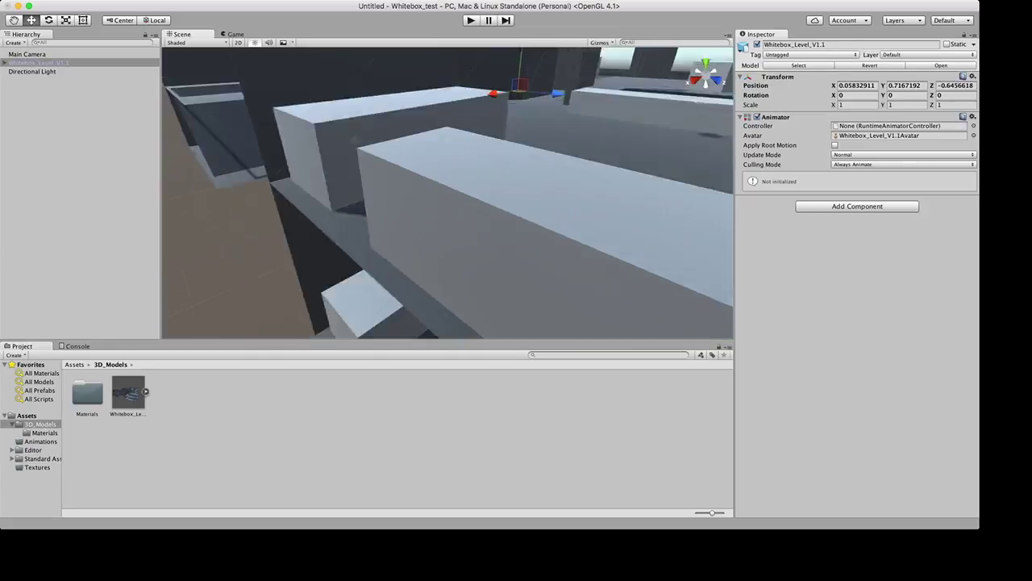
pyautogui.moveTo(444, 202)
pyautogui.keyDown('alt'); pyautogui.mouseDown()
pyautogui.moveTo(347, 206)
pyautogui.moveTo(492, 197)
pyautogui.moveTo(437, 183)
pyautogui.moveTo(455, 191)
pyautogui.mouseUp(); pyautogui.keyUp('alt')
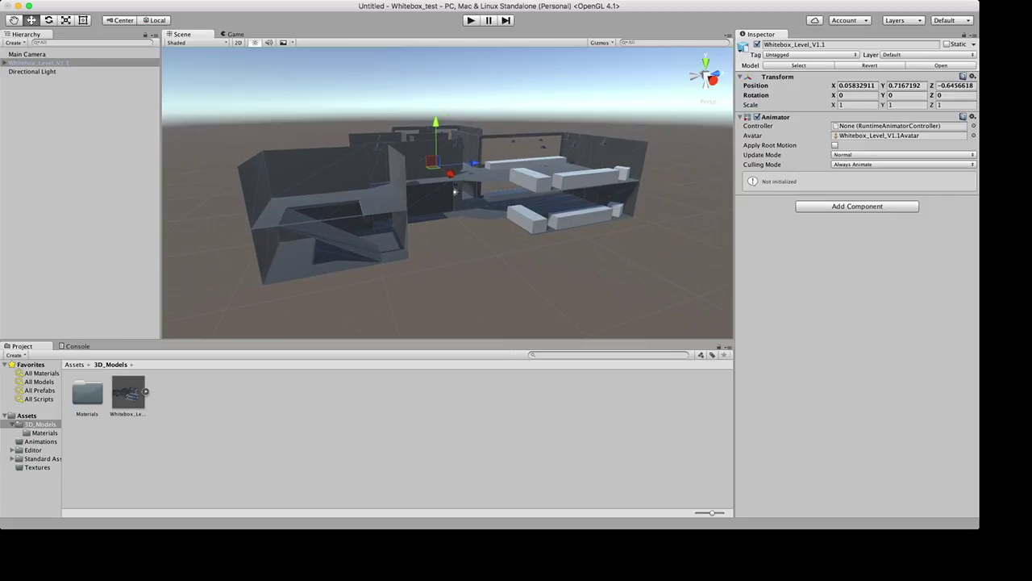
pyautogui.keyDown('alt'); pyautogui.moveTo(455, 191); pyautogui.dragTo(466, 173); pyautogui.keyUp('alt')
pyautogui.moveTo(466, 173)
pyautogui.keyDown('alt'); pyautogui.mouseDown(button='right')
pyautogui.moveTo(456, 158)
pyautogui.moveTo(483, 169)
pyautogui.moveTo(448, 151)
pyautogui.moveTo(458, 158)
pyautogui.mouseUp(button='right'); pyautogui.keyUp('alt')
pyautogui.scroll(-3, 448, 192)
pyautogui.scroll(10, 448, 192)
pyautogui.scroll(-10, 448, 192)
pyautogui.click(268, 182)
pyautogui.keyDown('alt'); pyautogui.moveTo(282, 183); pyautogui.dragTo(443, 196); pyautogui.keyUp('alt')
pyautogui.click(445, 195)
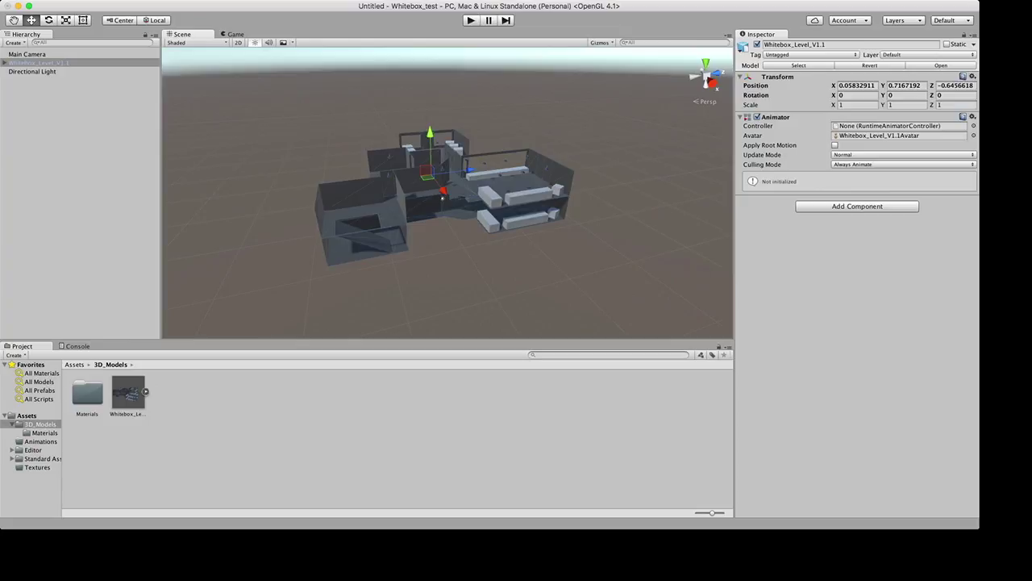
# Set the level's Transform Position to X 0, Y 0, Z 0.
pyautogui.click(856, 85)
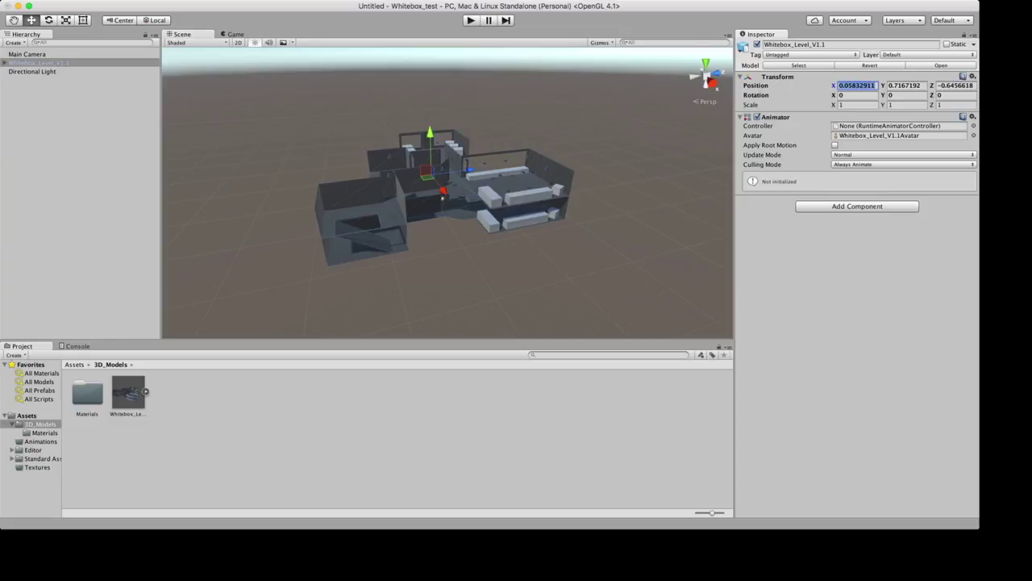
pyautogui.write('0')
pyautogui.press('Tab')
pyautogui.write('0')
pyautogui.press('Tab')
pyautogui.write('0')
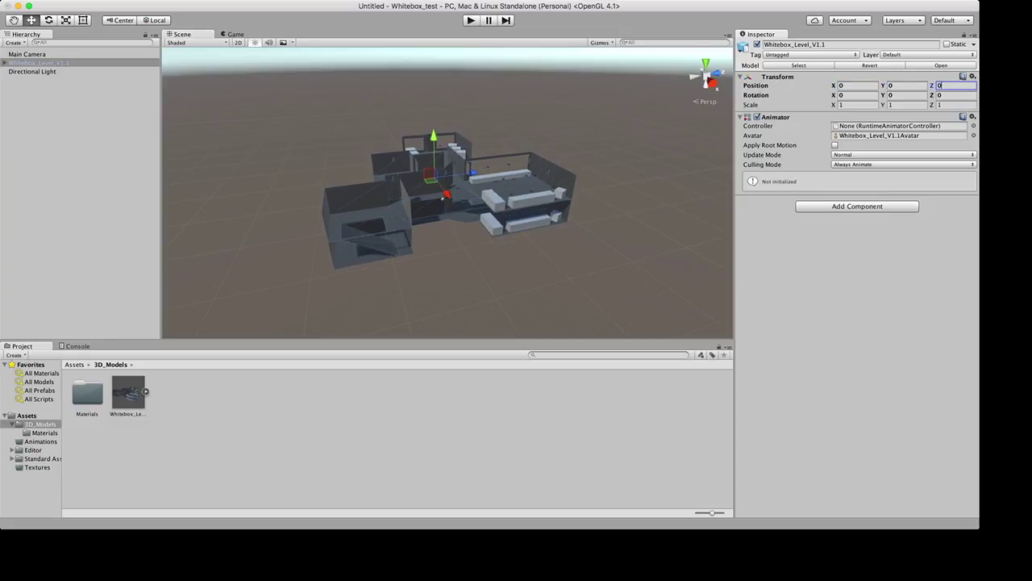
pyautogui.press('Tab')
# Orbit around the whitebox level and fly through its interior.
pyautogui.click(475, 282)
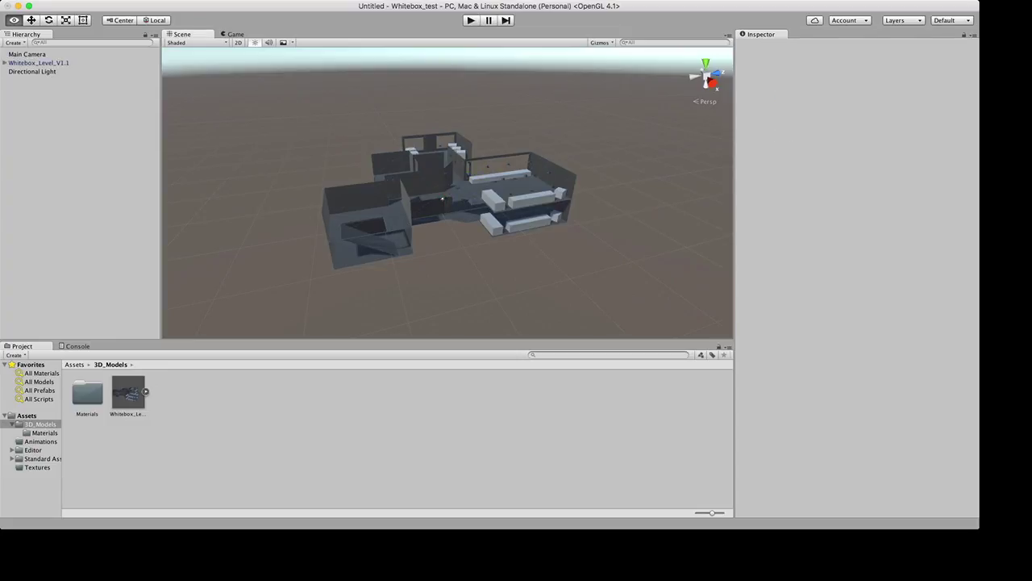
pyautogui.keyDown('alt'); pyautogui.moveTo(476, 282); pyautogui.dragTo(379, 254); pyautogui.keyUp('alt')
pyautogui.keyDown('alt'); pyautogui.moveTo(379, 254); pyautogui.dragTo(516, 254, button='right'); pyautogui.keyUp('alt')
pyautogui.moveTo(406, 193); pyautogui.dragTo(427, 234, button='right')
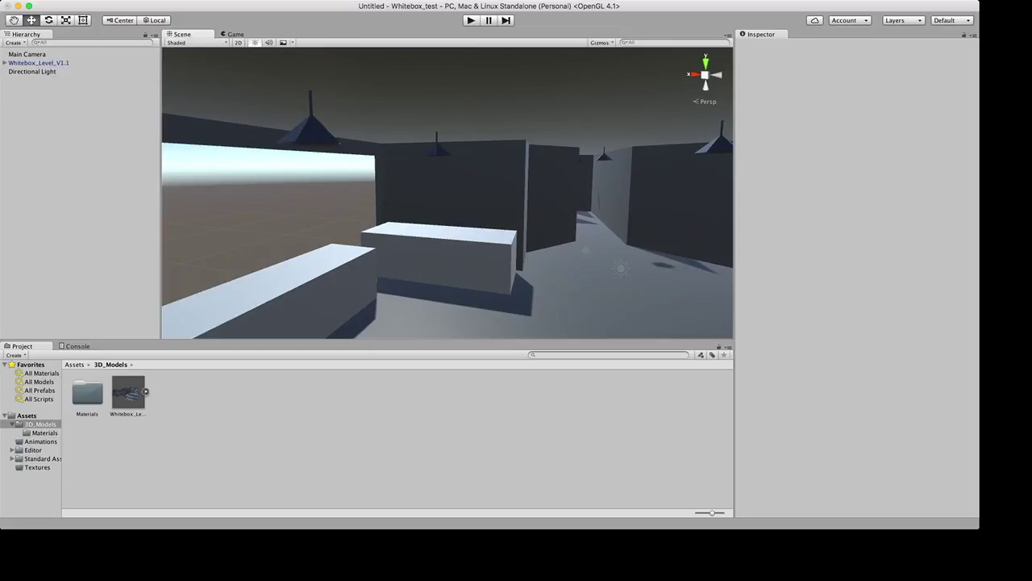
# Navigate from Assets into 3D_Models > Materials in the Project panel.
pyautogui.click(74, 365)
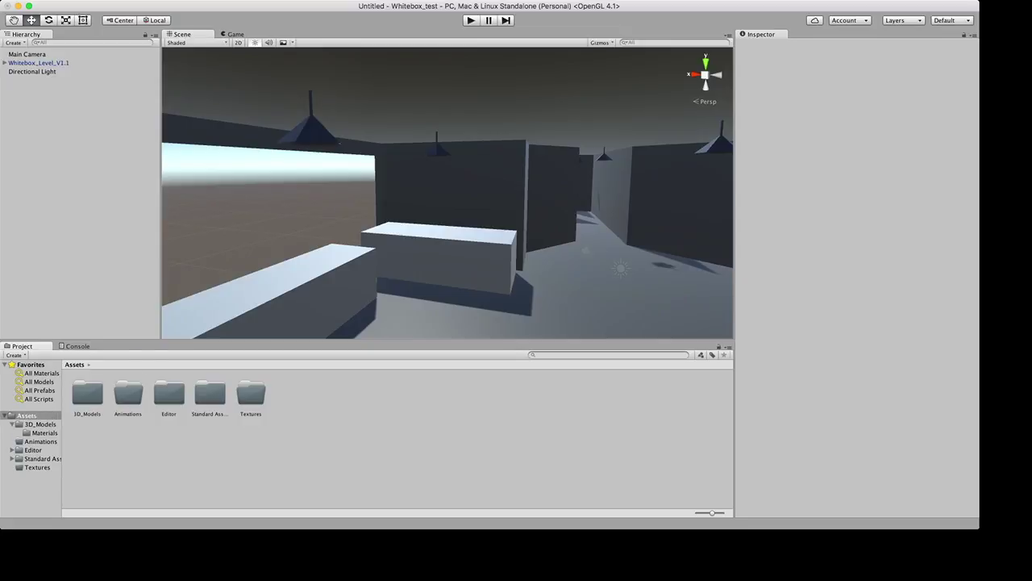
pyautogui.doubleClick(88, 392)
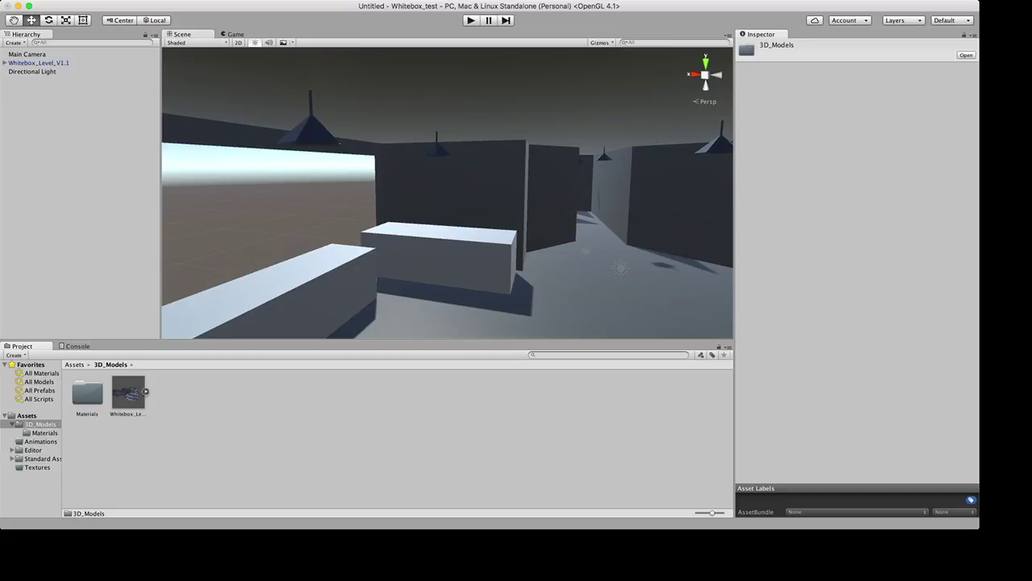
pyautogui.doubleClick(87, 392)
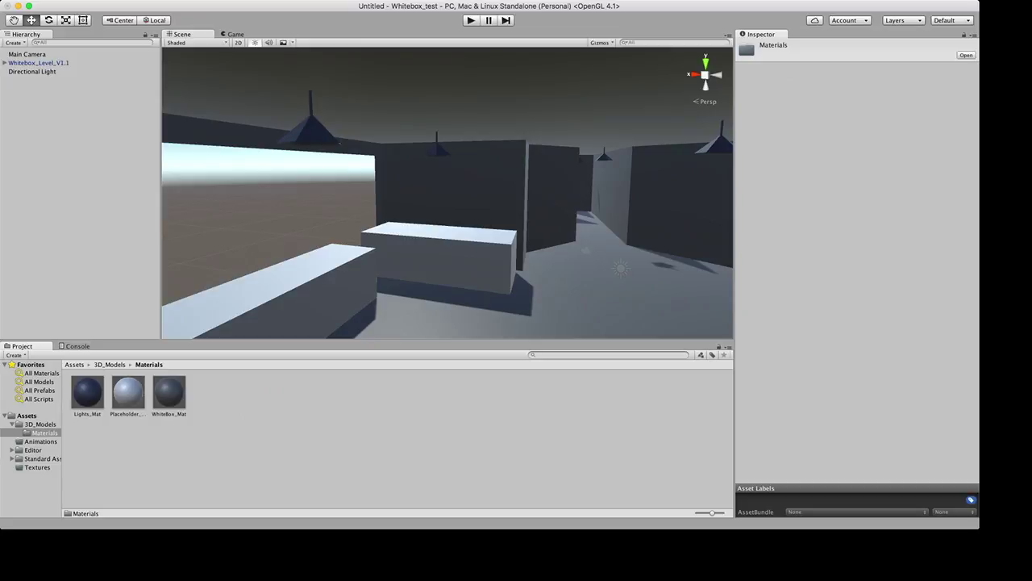
# Set WhiteBox_Mat's albedo to blue-violet so the walls and floors turn blue.
pyautogui.click(168, 393)
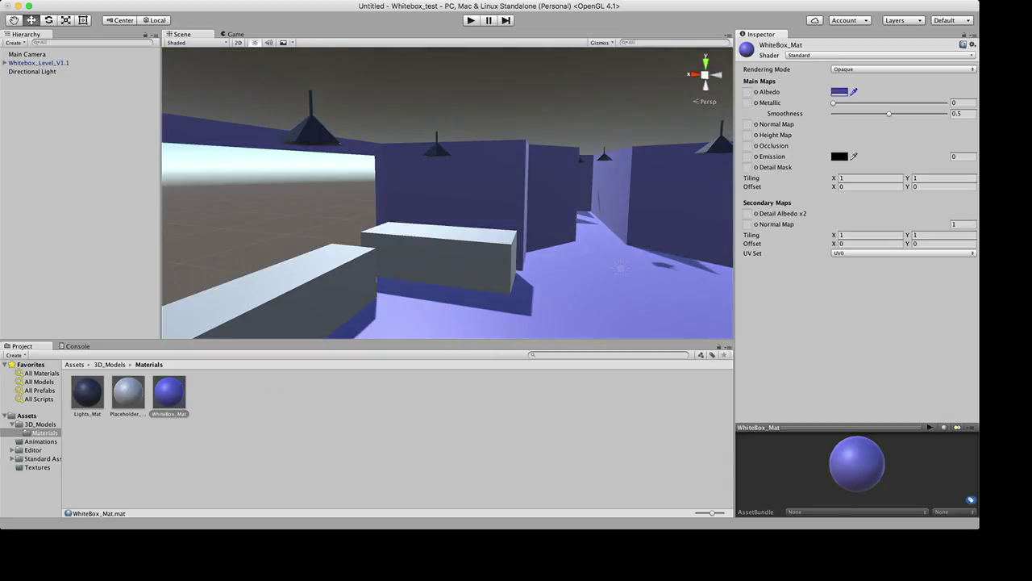
pyautogui.scroll(-10, 448, 192)
pyautogui.keyDown('alt'); pyautogui.moveTo(447, 192); pyautogui.dragTo(517, 203); pyautogui.keyUp('alt')
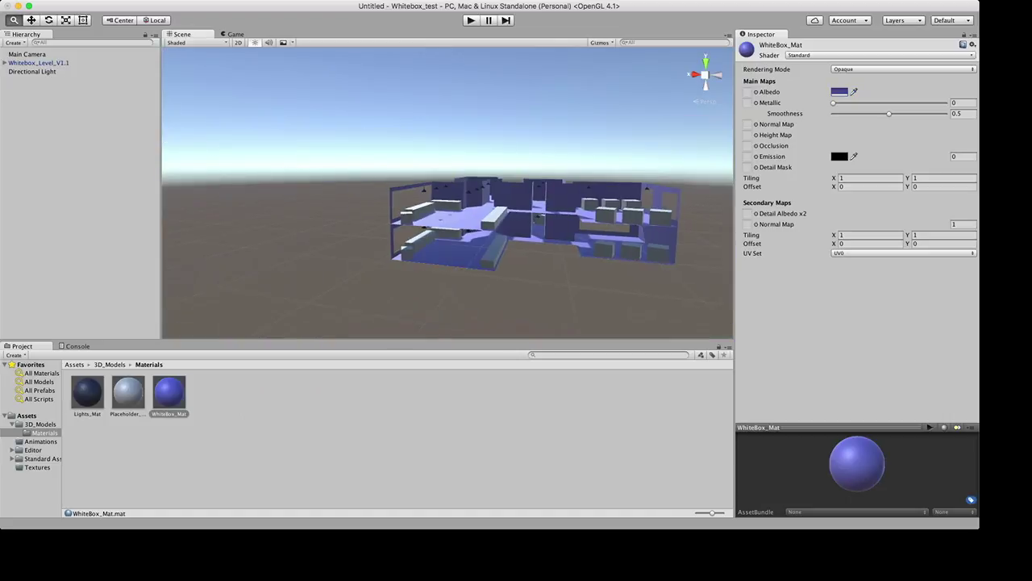
pyautogui.scroll(10, 447, 191)
pyautogui.scroll(-5, 447, 192)
pyautogui.scroll(5, 448, 191)
pyautogui.scroll(-5, 447, 192)
pyautogui.scroll(5, 448, 191)
pyautogui.scroll(-8, 448, 191)
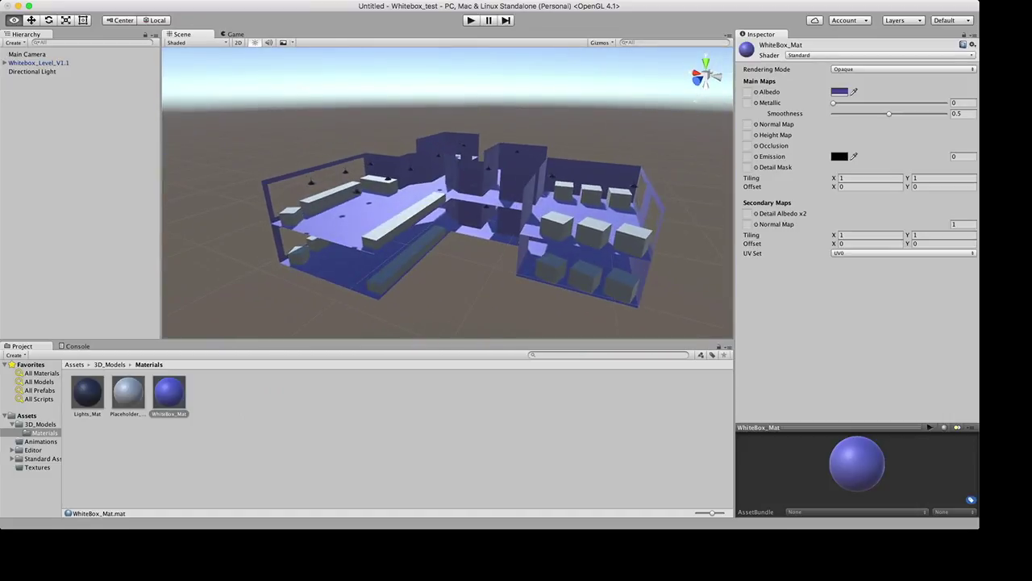
pyautogui.click(476, 184)
# Raise and push the Main Camera into the level, to Y 6.32 and Z 5.96.
pyautogui.keyDown('alt'); pyautogui.moveTo(516, 203); pyautogui.dragTo(572, 208); pyautogui.keyUp('alt')
pyautogui.press('f')
pyautogui.keyDown('alt'); pyautogui.moveTo(313, 191); pyautogui.dragTo(226, 282); pyautogui.keyUp('alt')
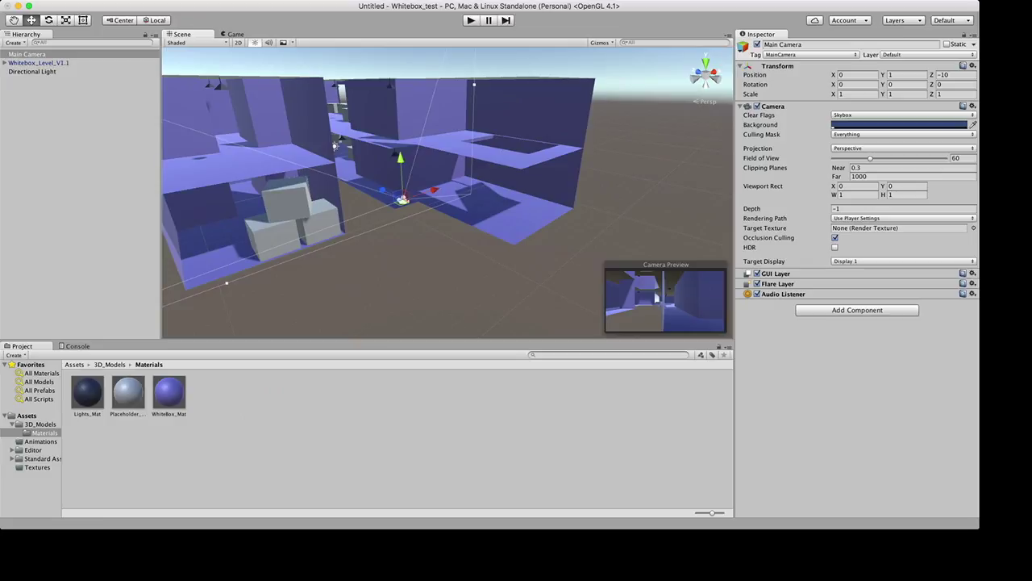
pyautogui.moveTo(400, 157); pyautogui.dragTo(468, 121)
pyautogui.moveTo(437, 170); pyautogui.dragTo(526, 336)
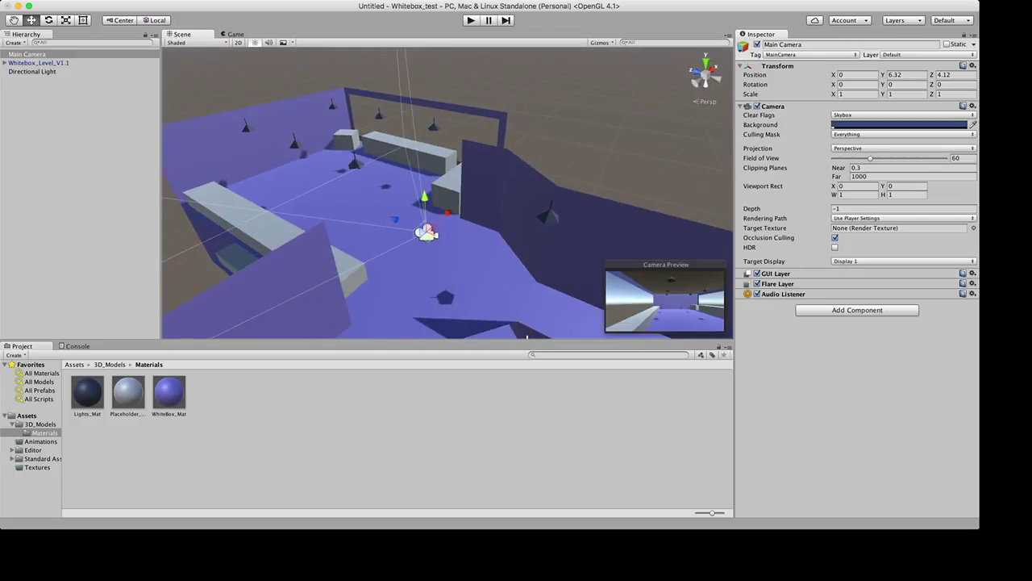
pyautogui.press('Down')
pyautogui.press('Down')
pyautogui.press('Up')
pyautogui.press('Up')
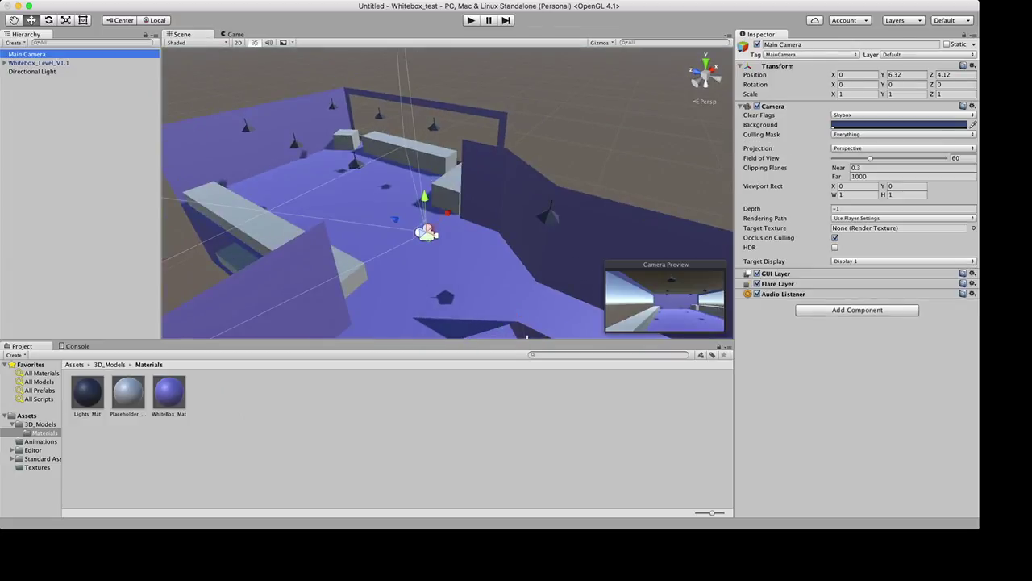
pyautogui.keyDown('alt'); pyautogui.moveTo(526, 335); pyautogui.dragTo(519, 330); pyautogui.keyUp('alt')
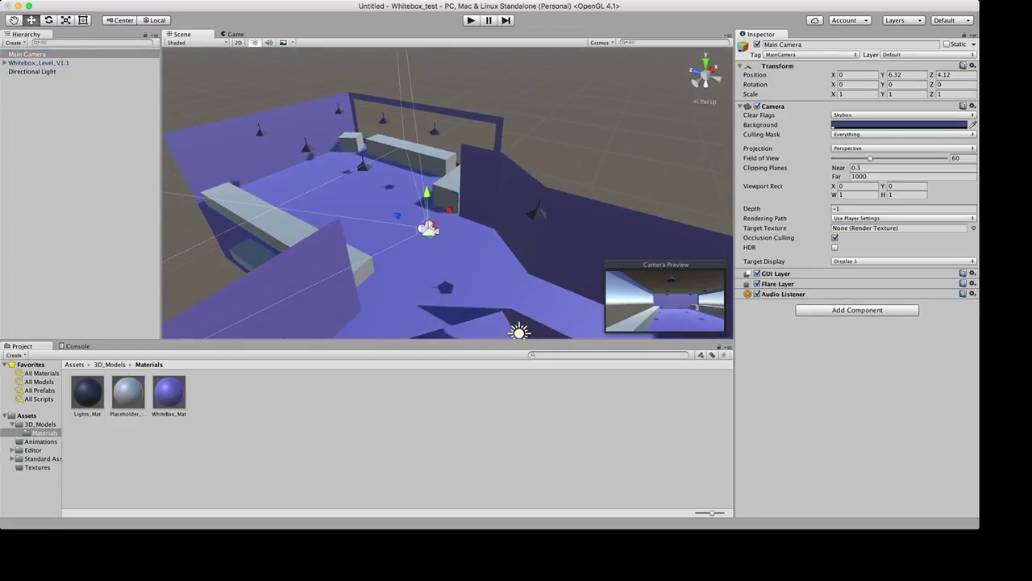
pyautogui.keyDown('alt'); pyautogui.moveTo(395, 242); pyautogui.dragTo(474, 211); pyautogui.keyUp('alt')
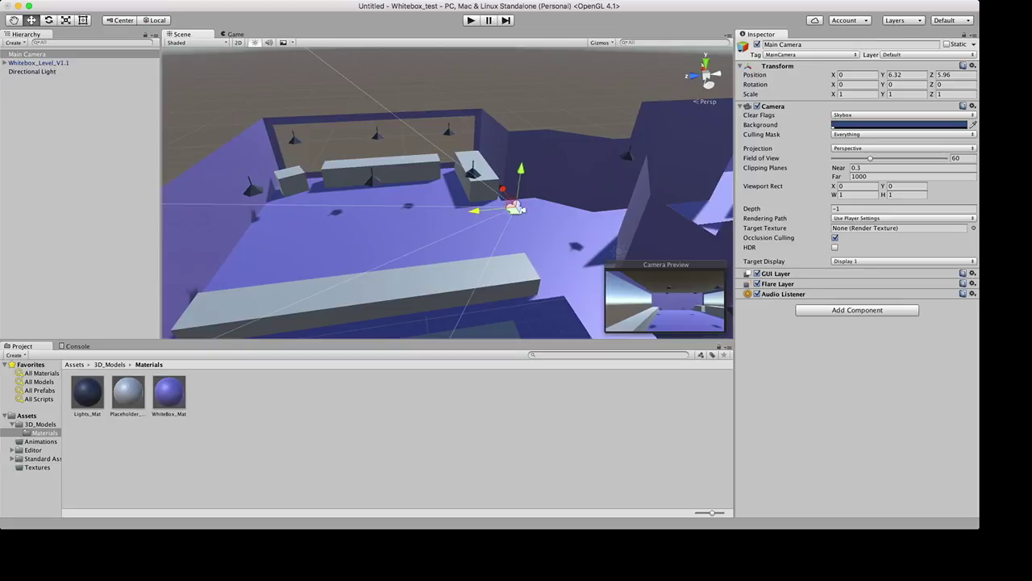
# Preview the Main Camera's first-person render in a widened Game view.
pyautogui.press('super+2')
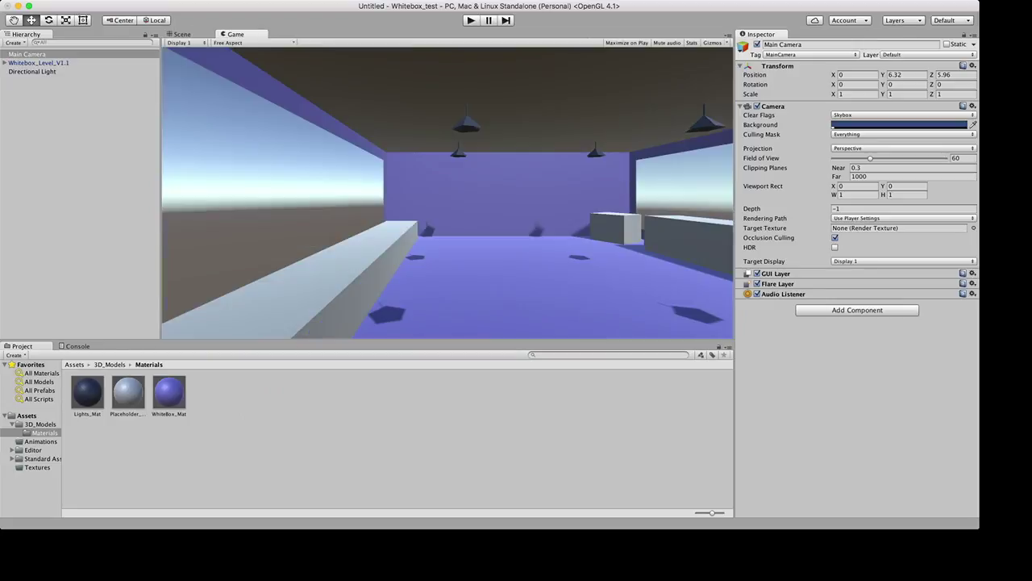
pyautogui.press('super+1')
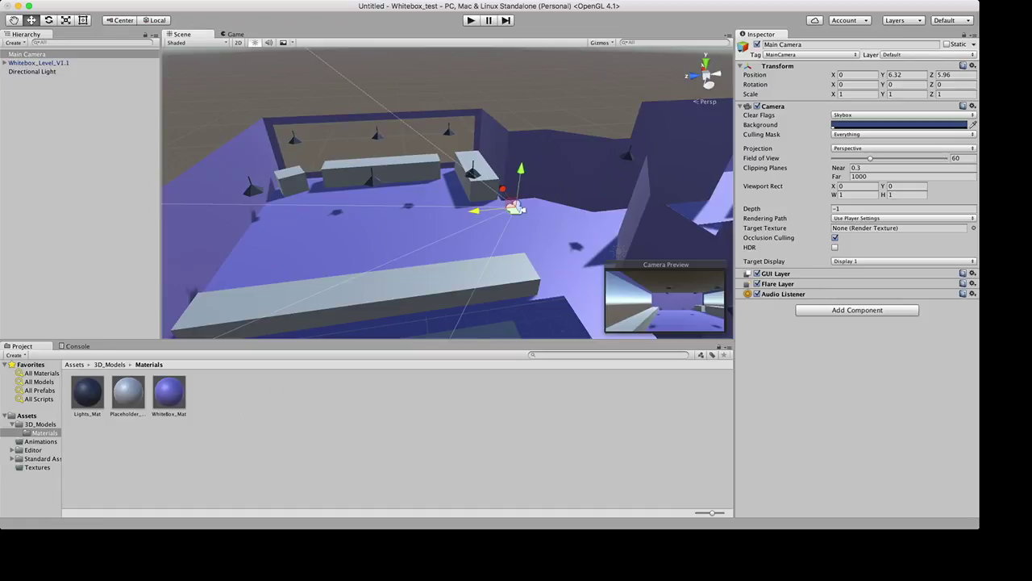
pyautogui.press('super+2')
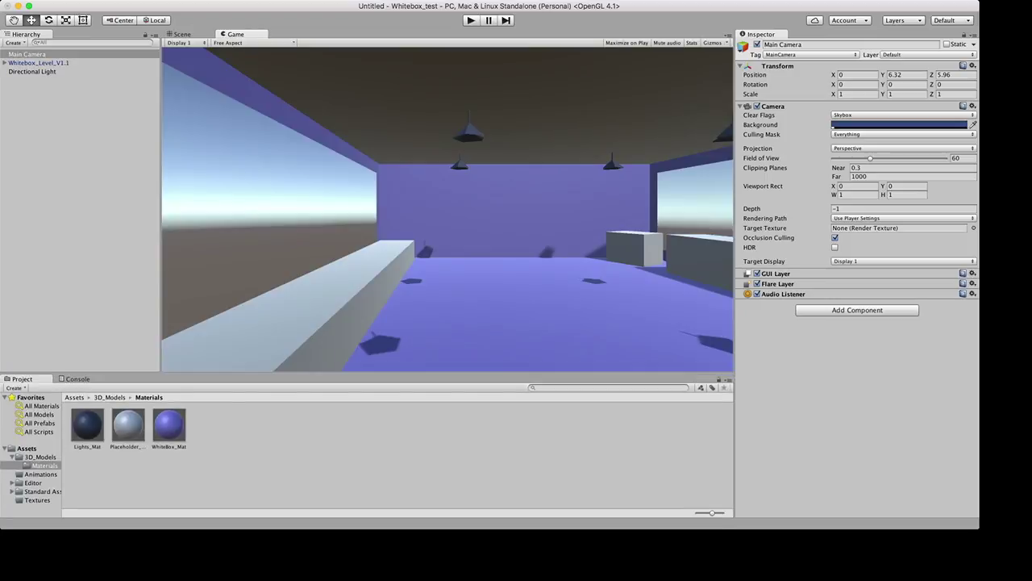
pyautogui.moveTo(734, 339); pyautogui.dragTo(794, 338)
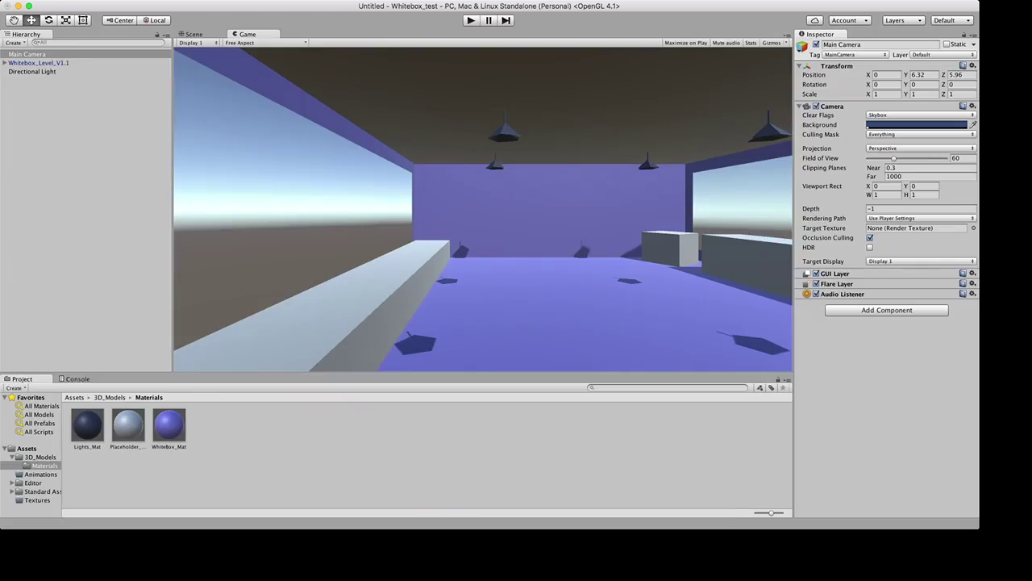
pyautogui.press('super+1')
# Deselect the camera, orbit to a level overview, and return to the Assets folder.
pyautogui.keyDown('alt'); pyautogui.moveTo(484, 242); pyautogui.dragTo(629, 247); pyautogui.keyUp('alt')
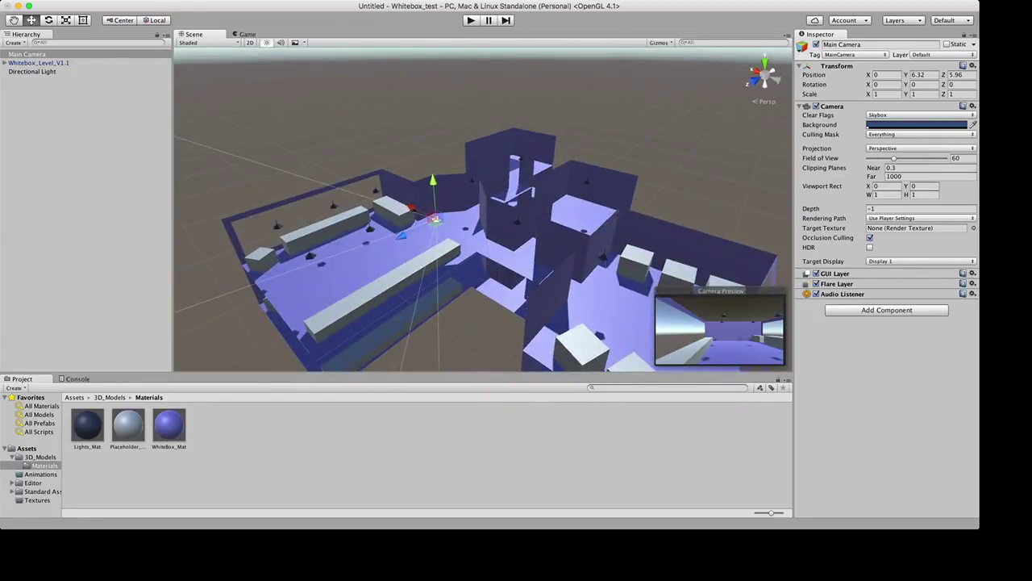
pyautogui.click(323, 121)
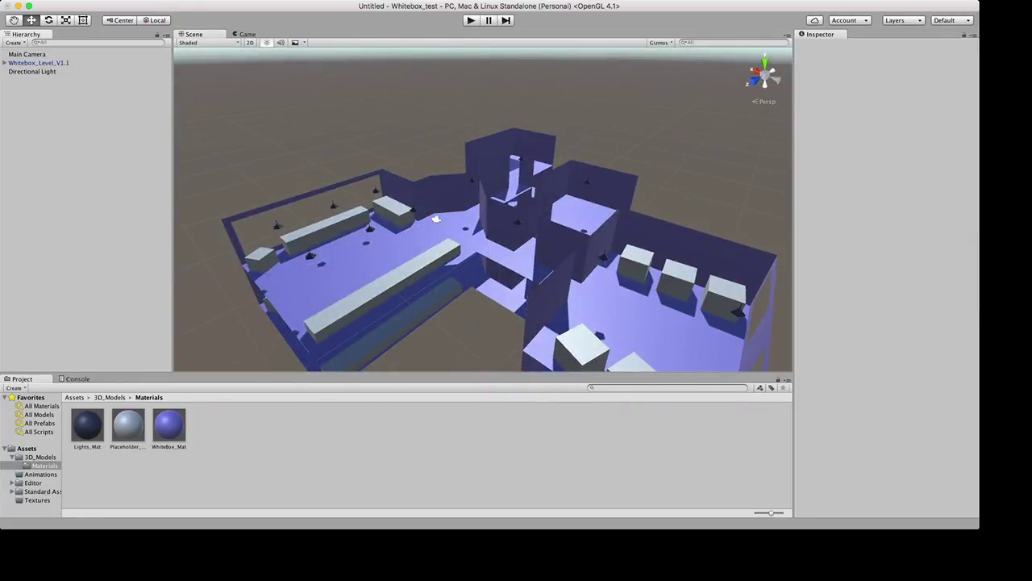
pyautogui.keyDown('alt'); pyautogui.moveTo(483, 242); pyautogui.dragTo(548, 210); pyautogui.keyUp('alt')
pyautogui.keyDown('alt'); pyautogui.moveTo(385, 196); pyautogui.dragTo(429, 189); pyautogui.keyUp('alt')
pyautogui.click(110, 398)
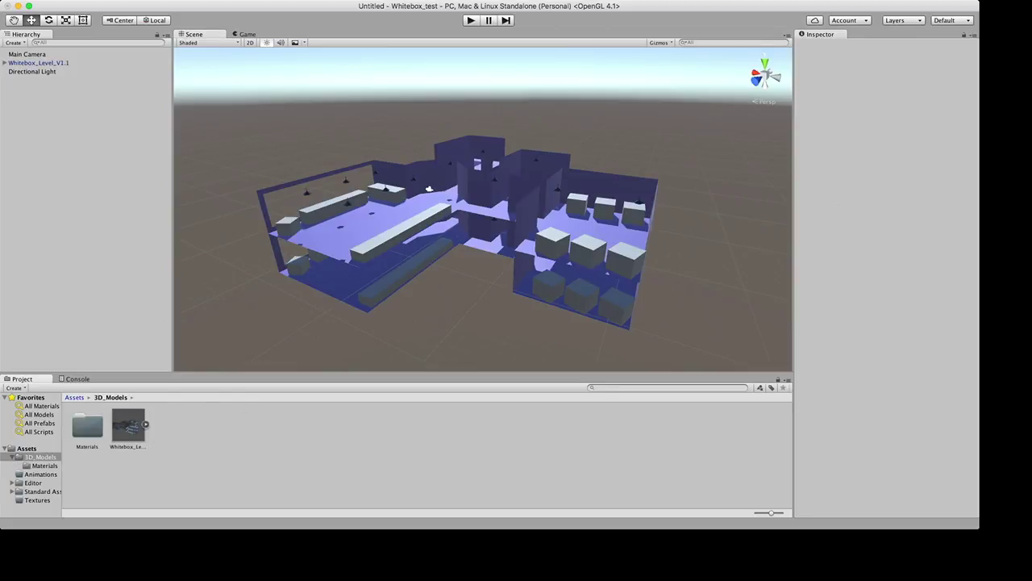
pyautogui.click(75, 397)
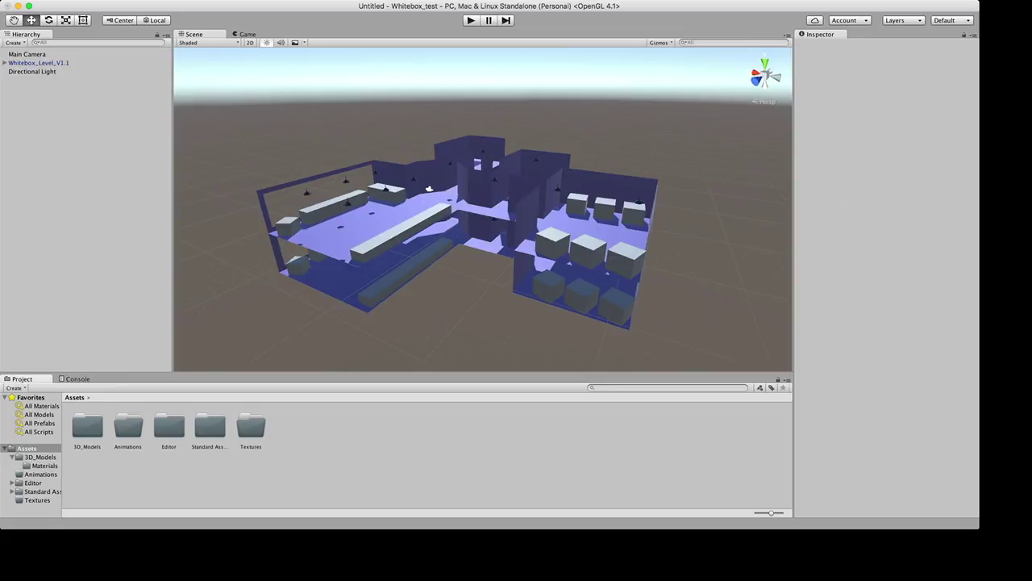
# Browse Standard Assets to Characters > FirstPersonCharacter > Prefabs, after a detour through Cameras.
pyautogui.click(39, 491)
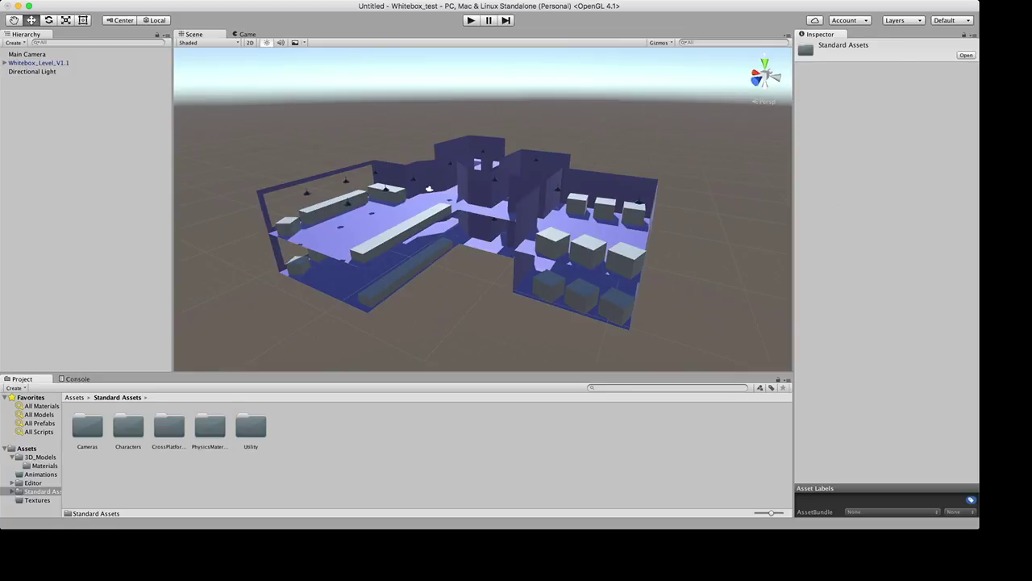
pyautogui.doubleClick(87, 426)
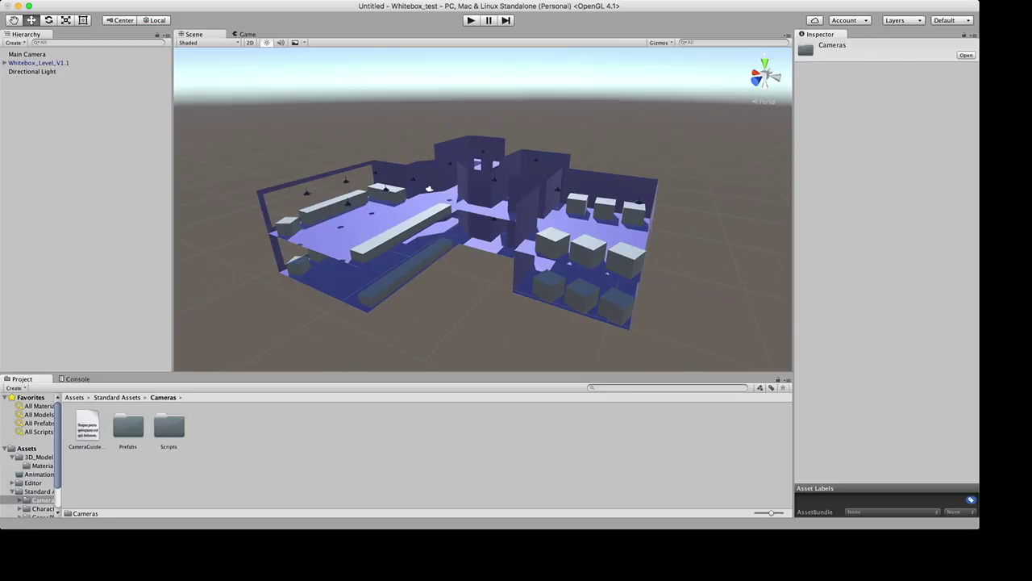
pyautogui.doubleClick(128, 426)
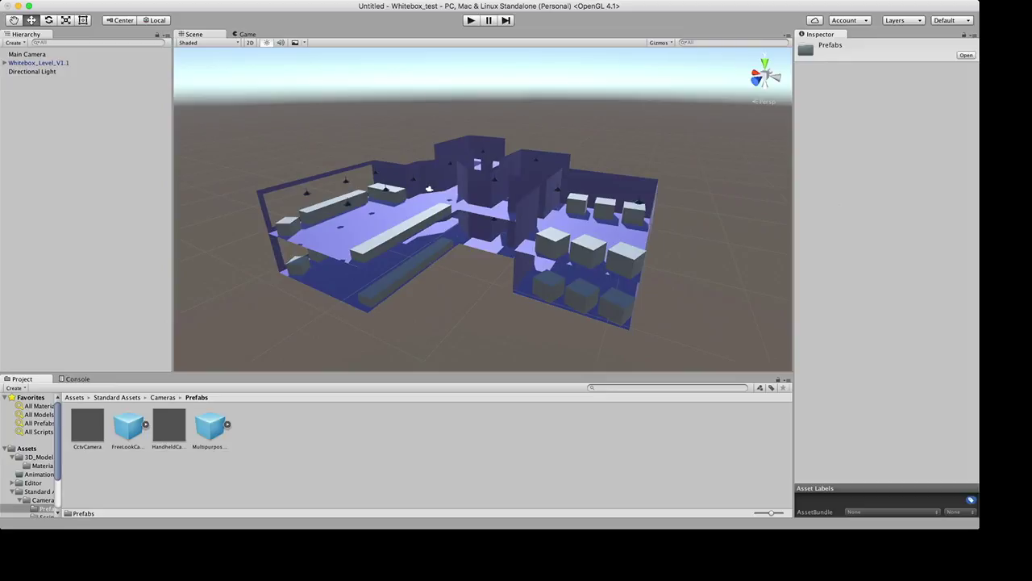
pyautogui.click(163, 397)
pyautogui.click(117, 396)
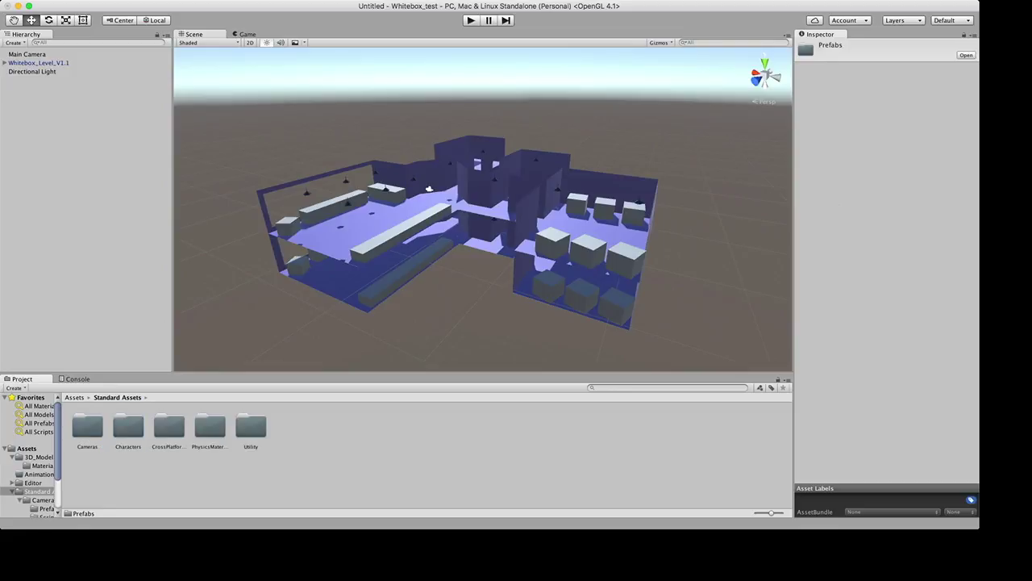
pyautogui.doubleClick(128, 426)
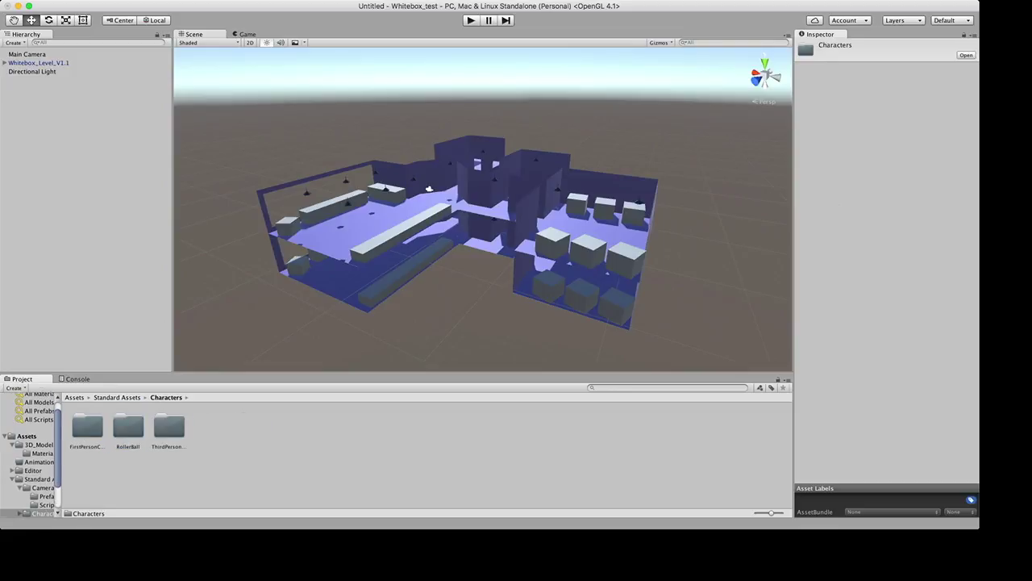
pyautogui.doubleClick(87, 426)
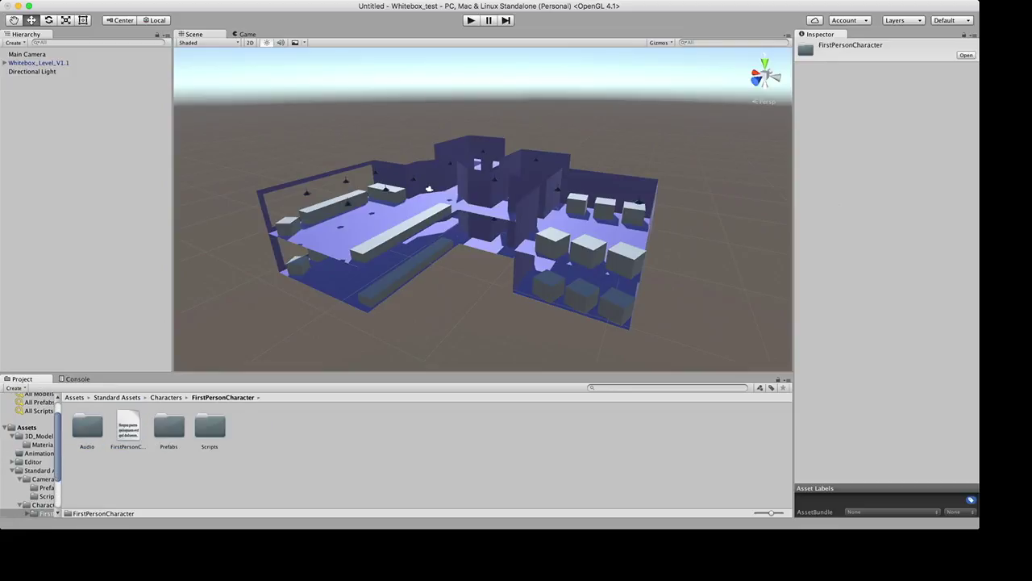
pyautogui.doubleClick(169, 425)
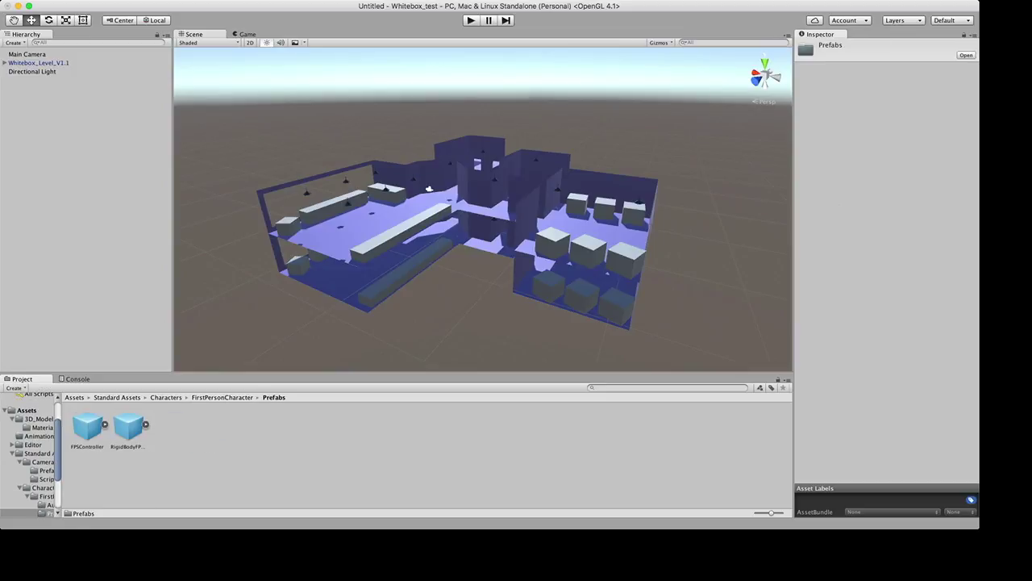
# Drop the FPSController prefab beside the level and select it for editing.
pyautogui.moveTo(87, 425); pyautogui.dragTo(467, 251)
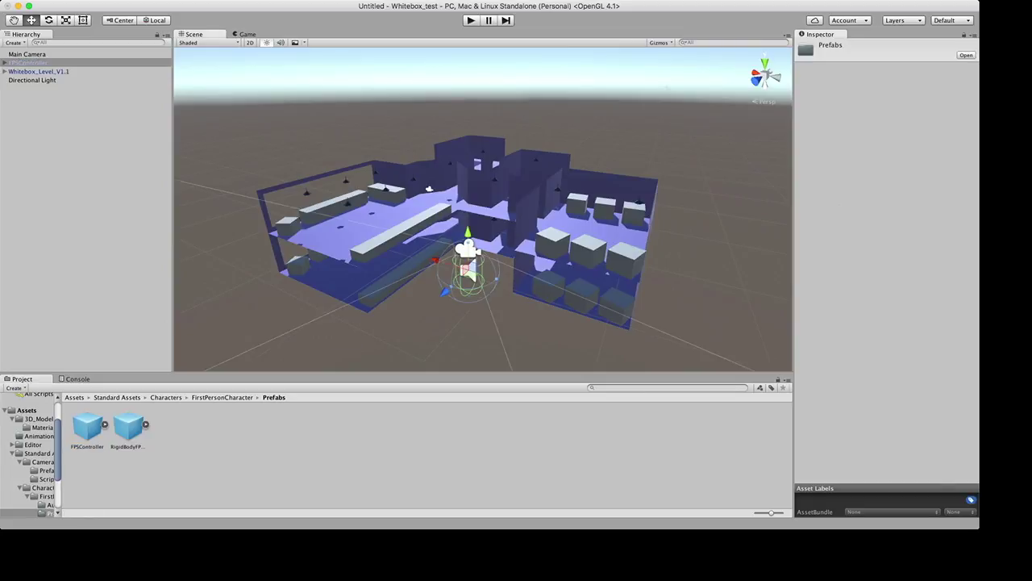
pyautogui.keyDown('alt'); pyautogui.moveTo(468, 251); pyautogui.dragTo(355, 242, button='right'); pyautogui.keyUp('alt')
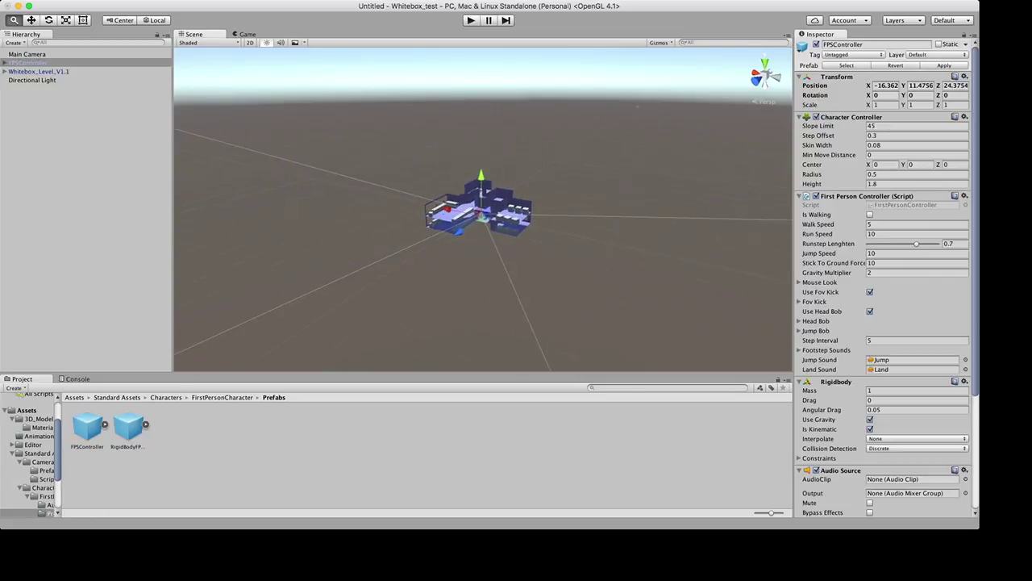
pyautogui.keyDown('alt'); pyautogui.moveTo(355, 242); pyautogui.dragTo(556, 213); pyautogui.keyUp('alt')
pyautogui.keyDown('alt'); pyautogui.moveTo(556, 214); pyautogui.dragTo(582, 213, button='right'); pyautogui.keyUp('alt')
pyautogui.keyDown('alt'); pyautogui.moveTo(582, 213); pyautogui.dragTo(492, 260, button='middle'); pyautogui.keyUp('alt')
pyautogui.keyDown('alt'); pyautogui.moveTo(492, 259); pyautogui.dragTo(487, 247); pyautogui.keyUp('alt')
pyautogui.keyDown('alt'); pyautogui.moveTo(487, 247); pyautogui.dragTo(544, 251, button='right'); pyautogui.keyUp('alt')
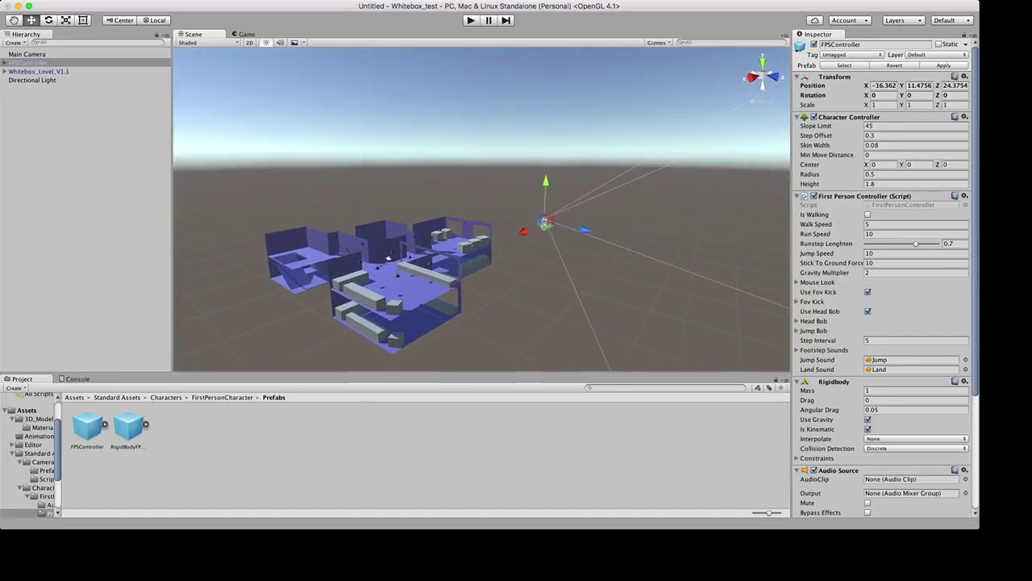
pyautogui.click(390, 260)
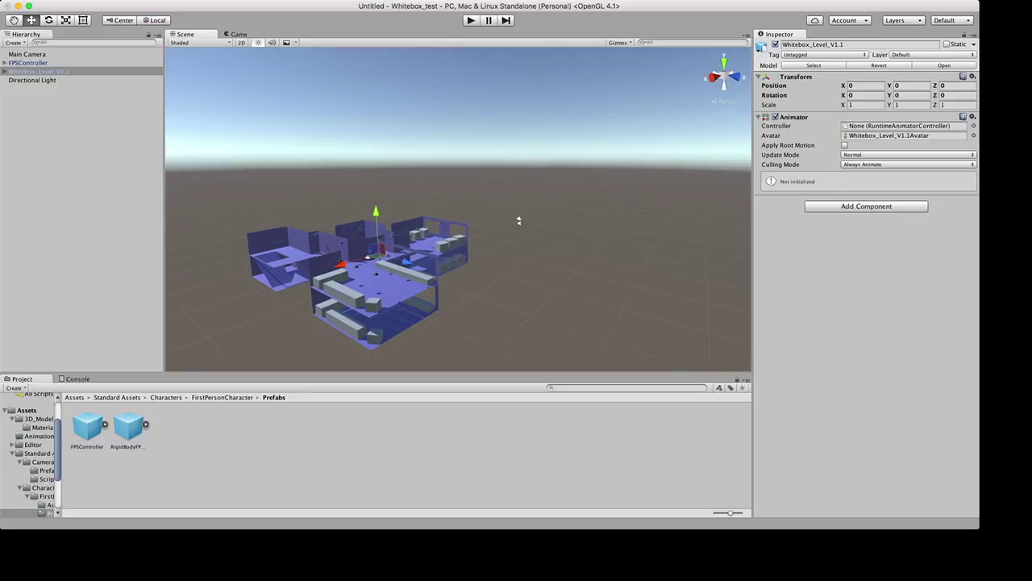
pyautogui.click(519, 221)
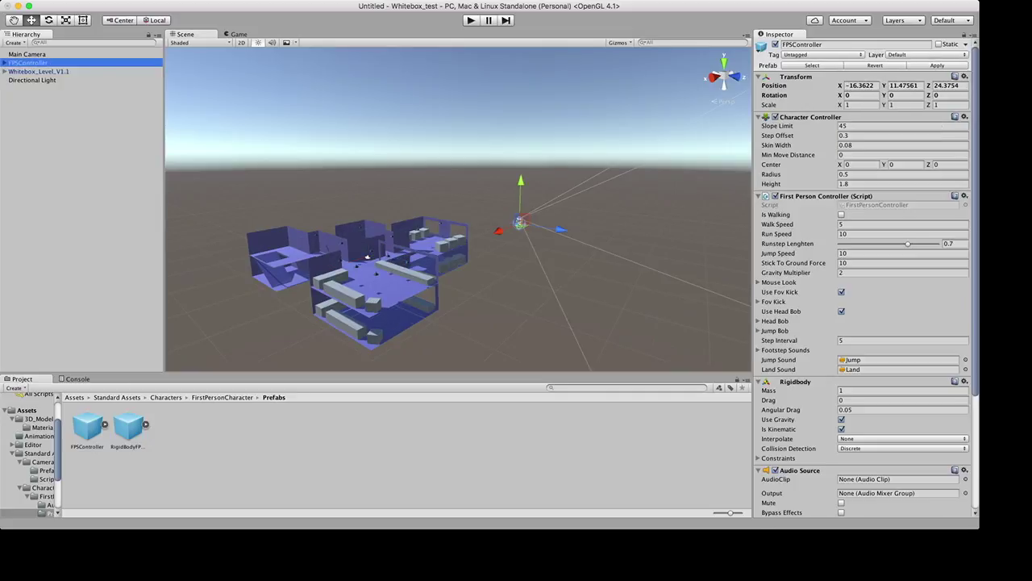
# Set the FPSController's Transform Position to 0, 0, 0.
pyautogui.click(860, 85)
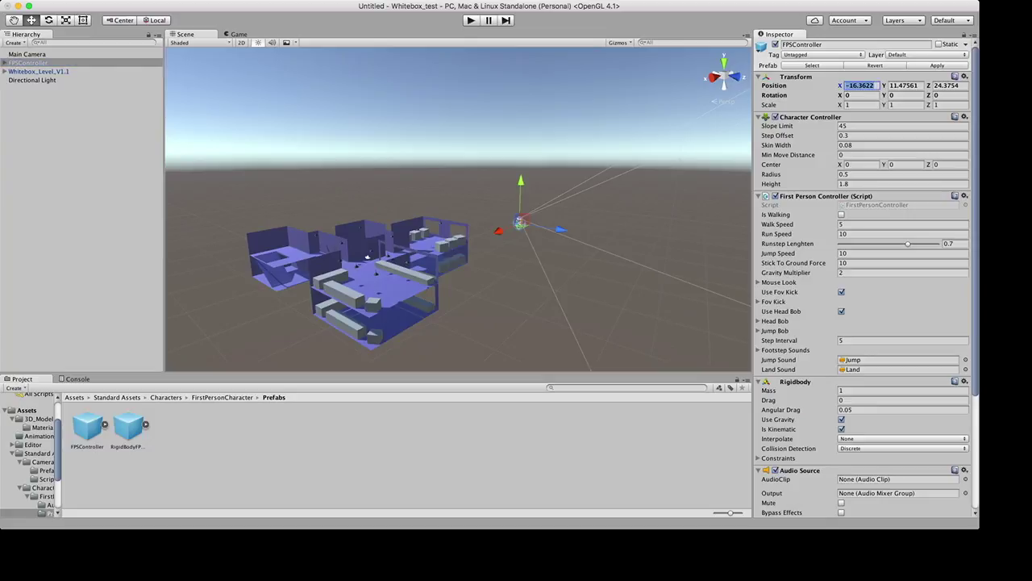
pyautogui.write('0')
pyautogui.press('Tab')
pyautogui.write('0')
pyautogui.press('Tab')
pyautogui.write('0')
pyautogui.press('Tab')
# Lift the FPSController just above the floor, to about Y 1.2.
pyautogui.press('f')
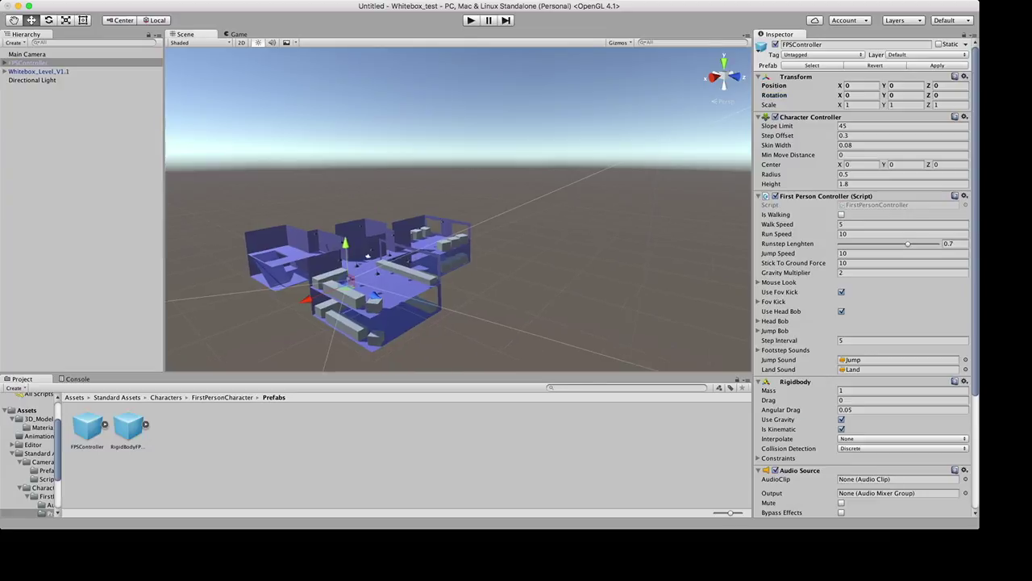
pyautogui.keyDown('alt'); pyautogui.moveTo(458, 242); pyautogui.dragTo(358, 258); pyautogui.keyUp('alt')
pyautogui.scroll(-3, 516, 233)
pyautogui.moveTo(397, 213); pyautogui.dragTo(488, 140)
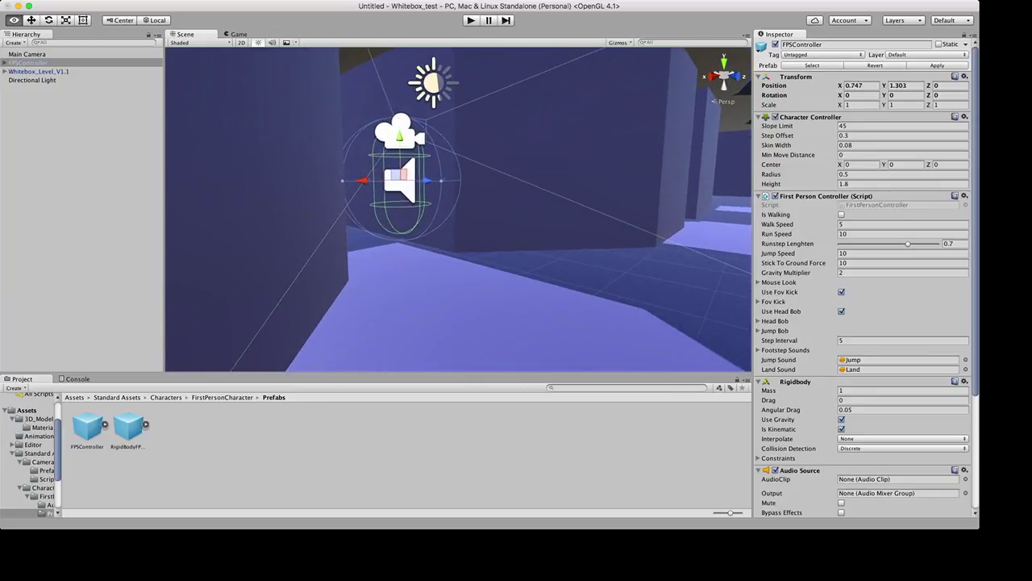
pyautogui.moveTo(400, 135); pyautogui.dragTo(399, 145)
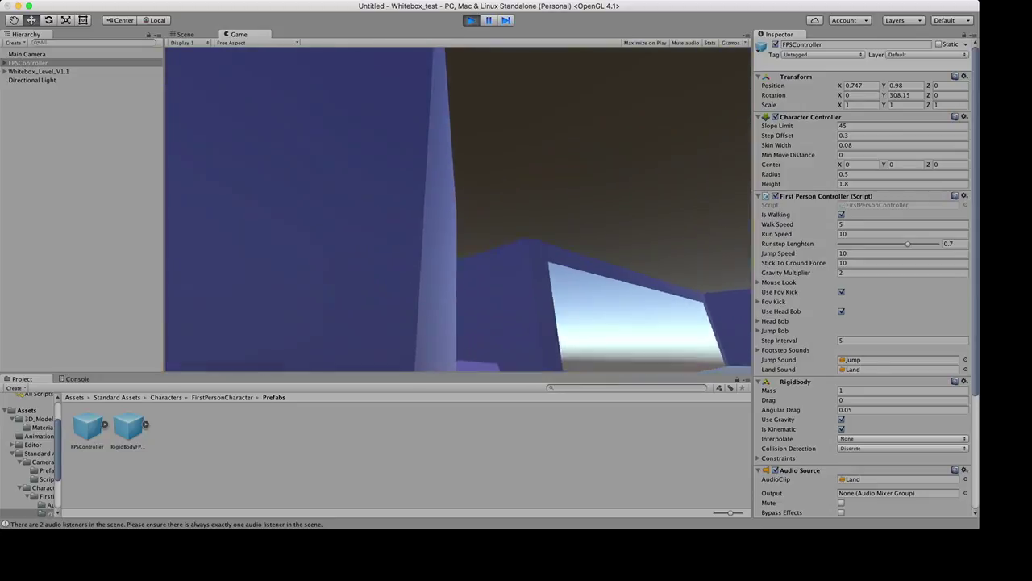
# Walk forward into the level and down the first corridor to its end.
pyautogui.press('w')
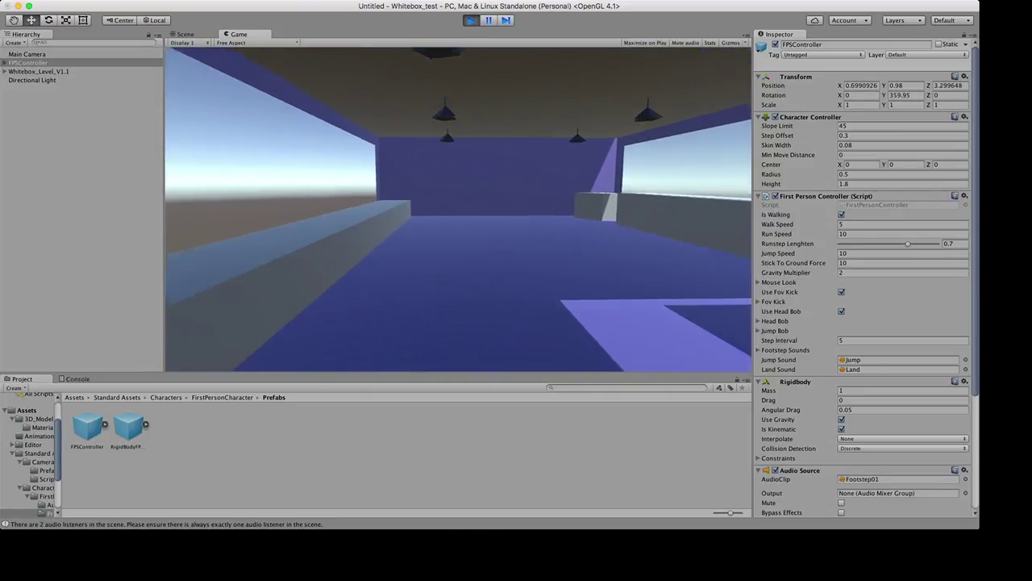
pyautogui.press('w')
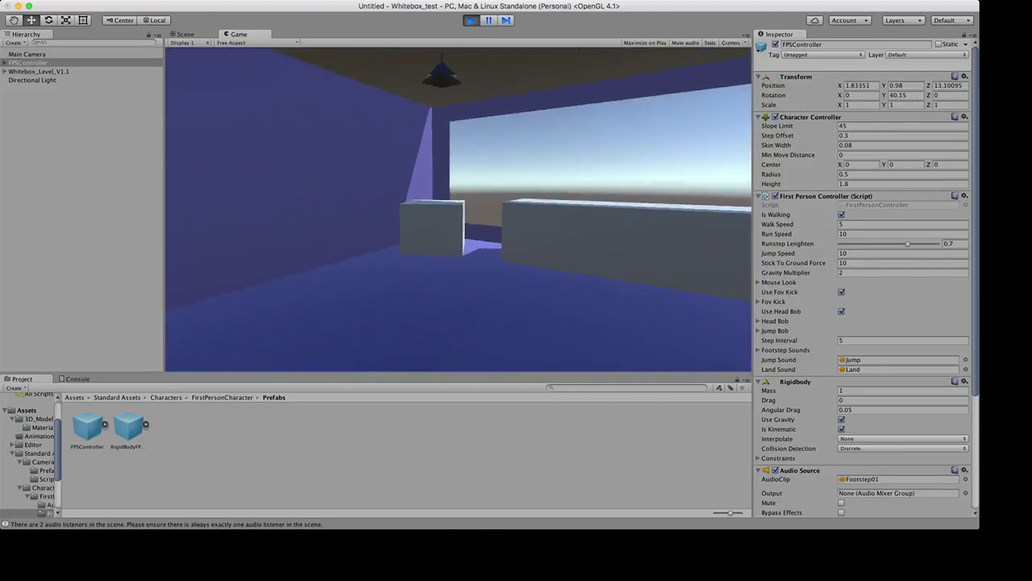
pyautogui.press('w')
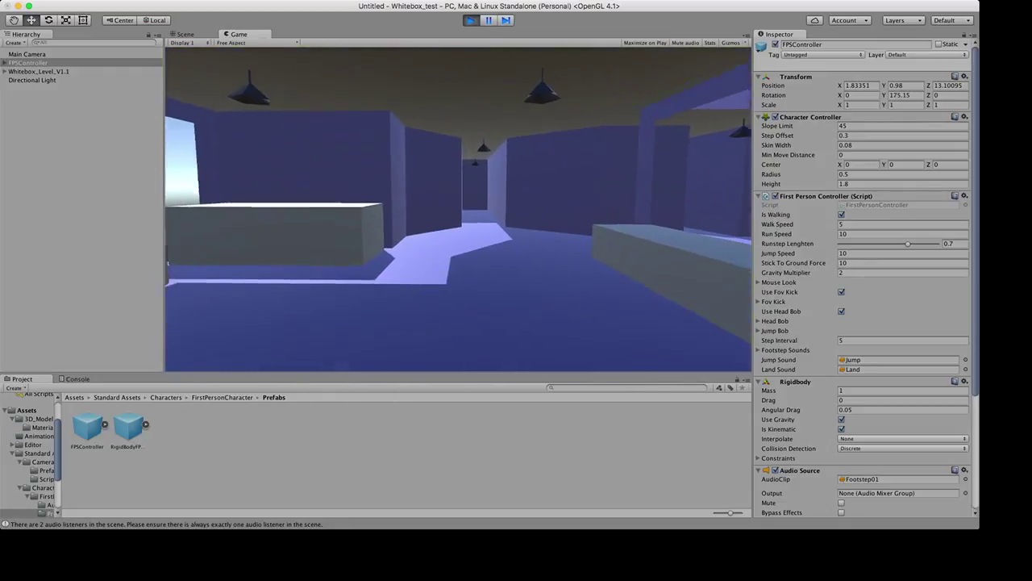
pyautogui.press('w')
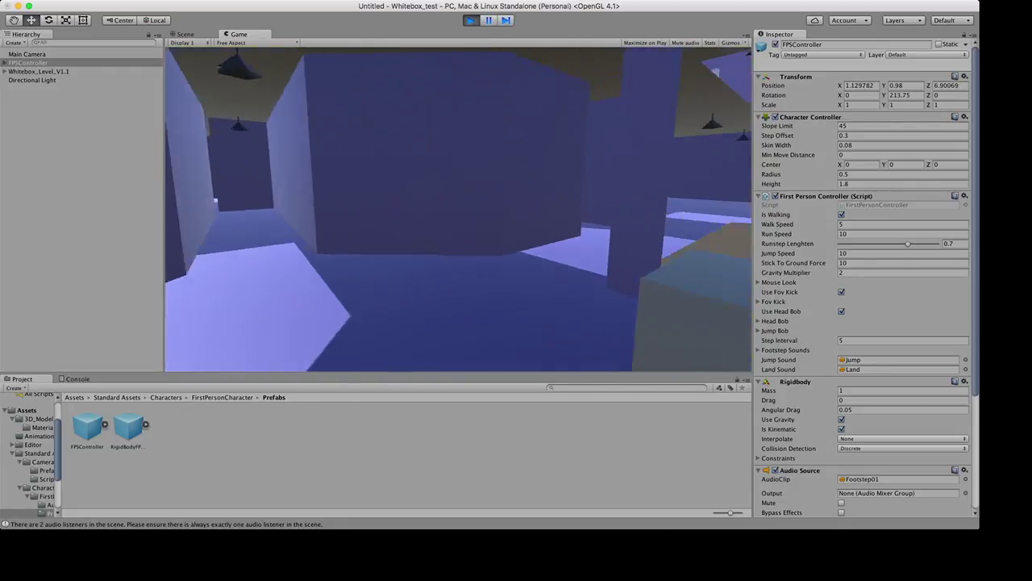
pyautogui.press('w')
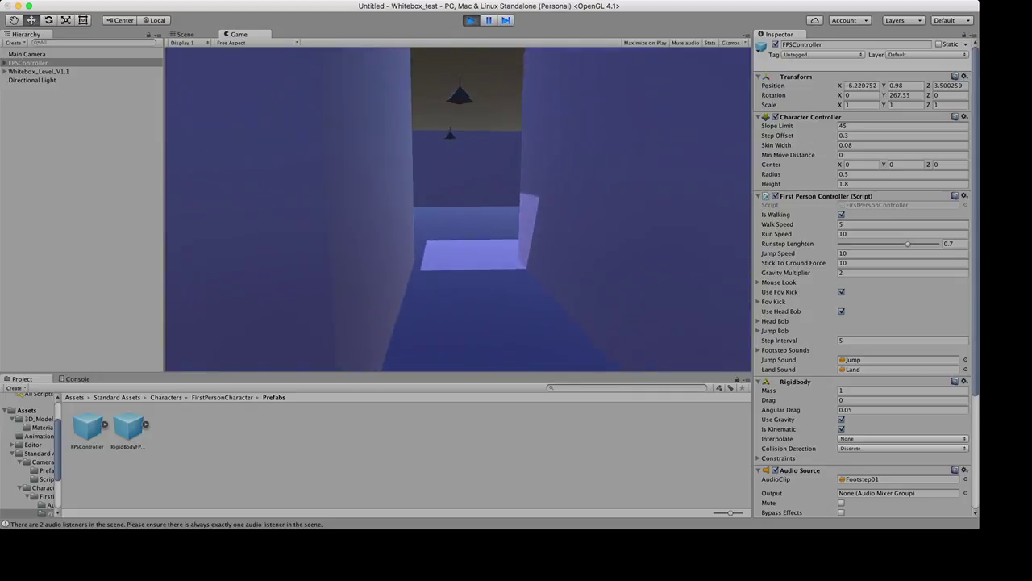
pyautogui.press('w')
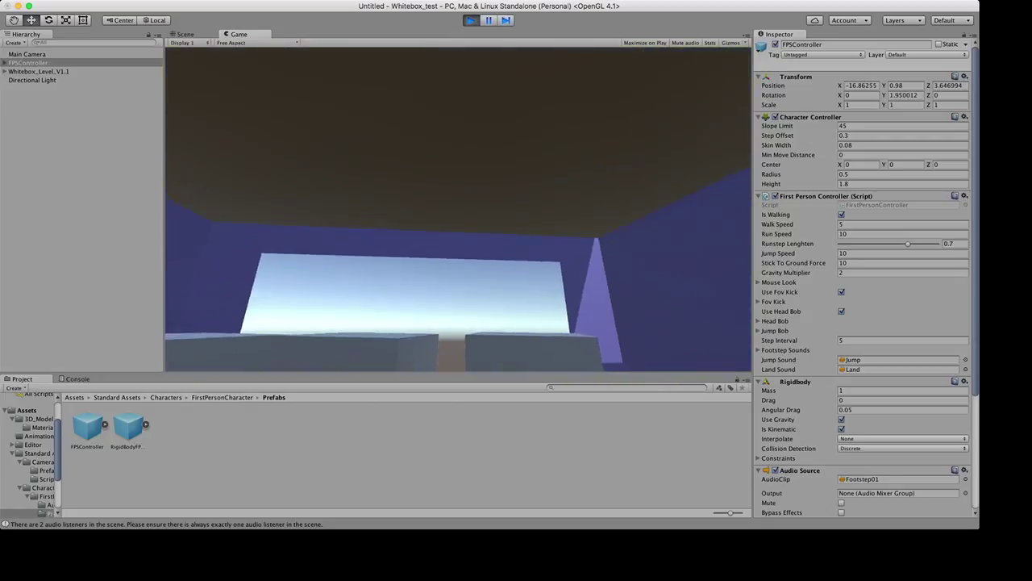
pyautogui.press('w')
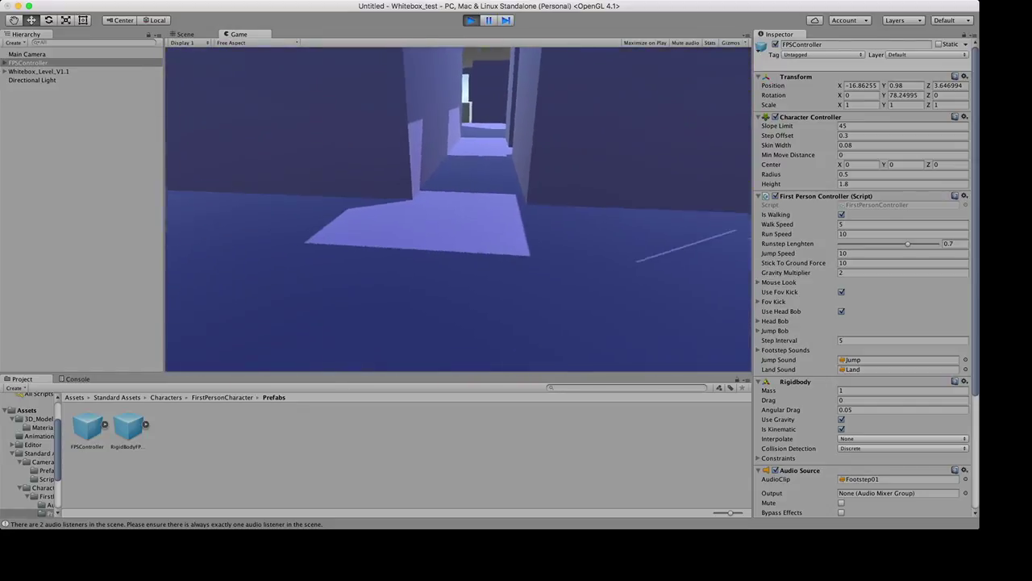
# Circle the room past the boxes, walk the next corridor, then stop the playtest.
pyautogui.press('a')
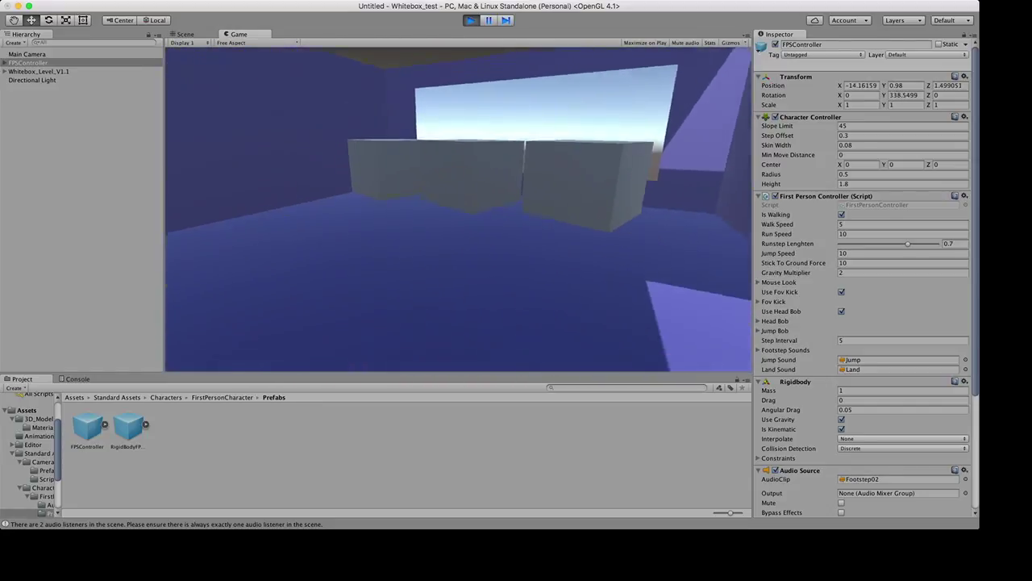
pyautogui.press('s')
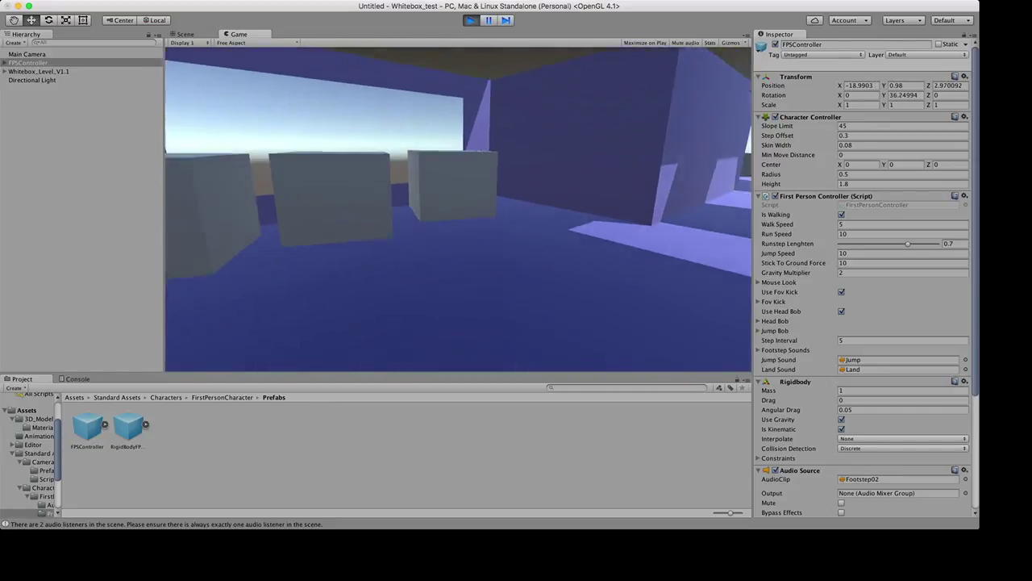
pyautogui.press('a')
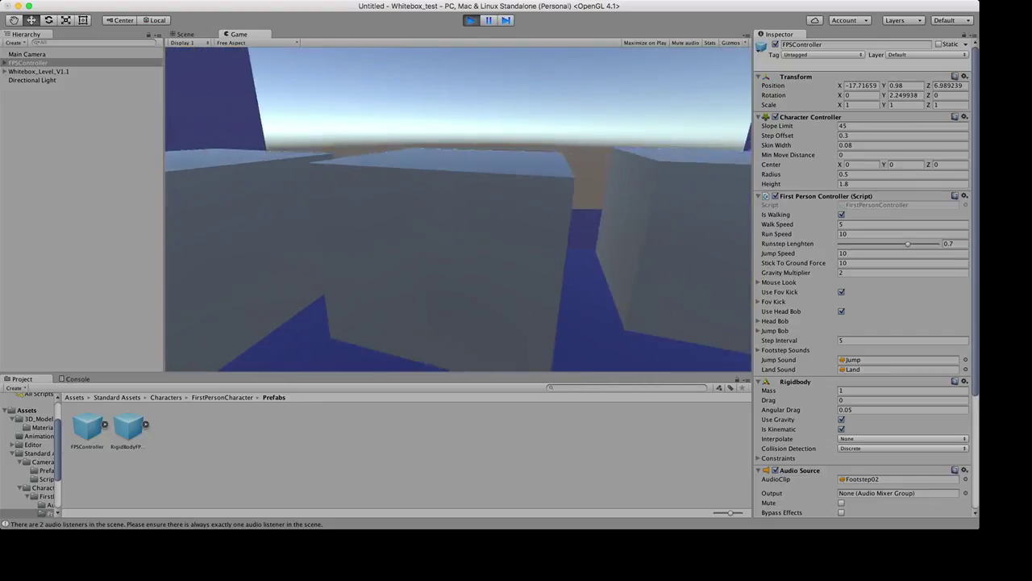
pyautogui.press('w')
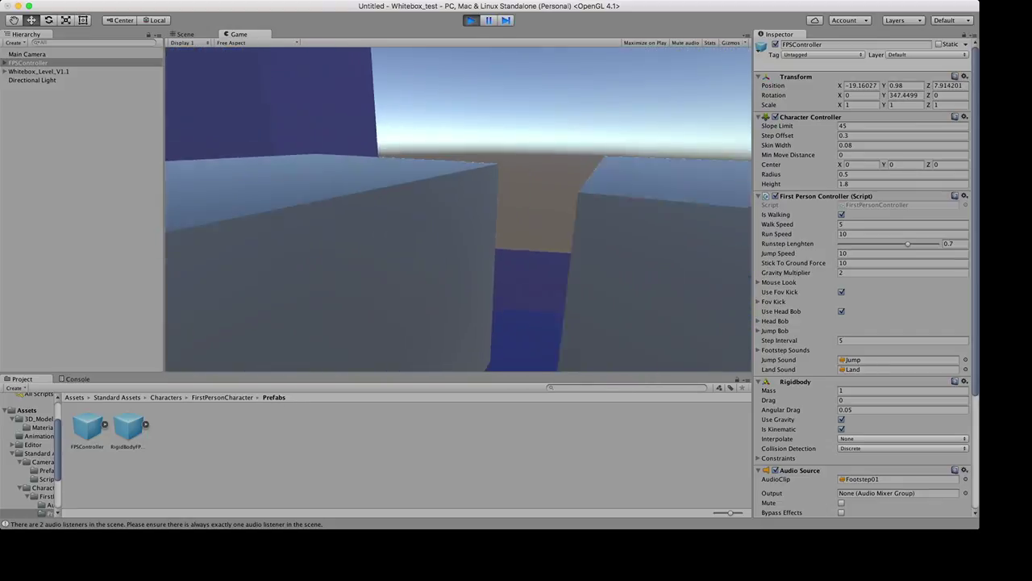
pyautogui.press('d')
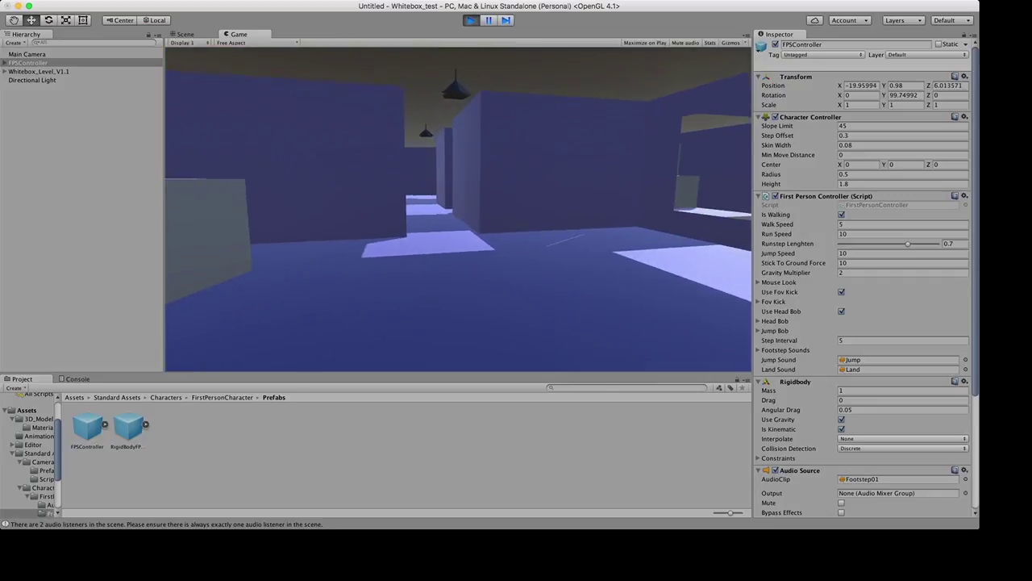
pyautogui.press('s')
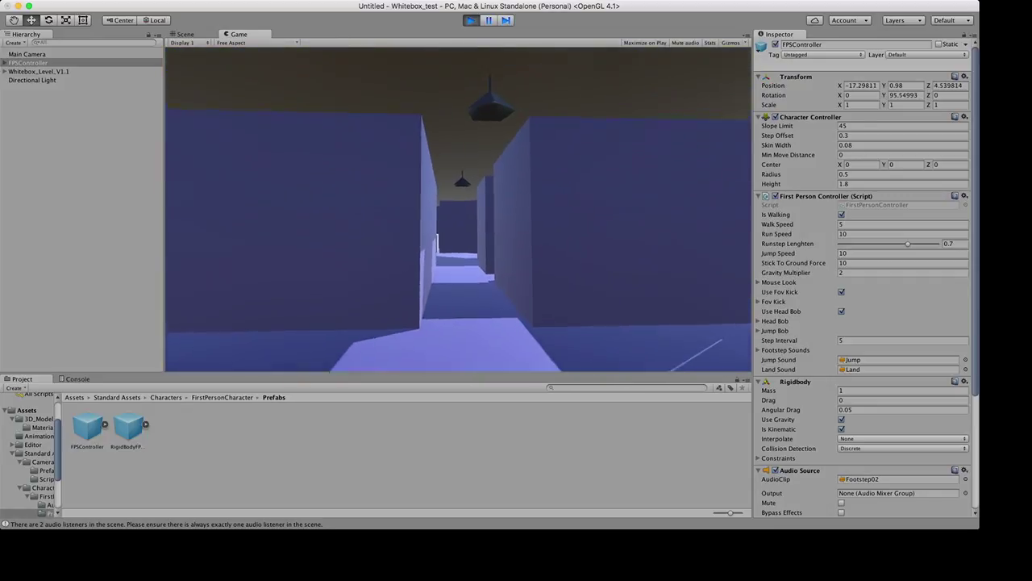
pyautogui.press('w')
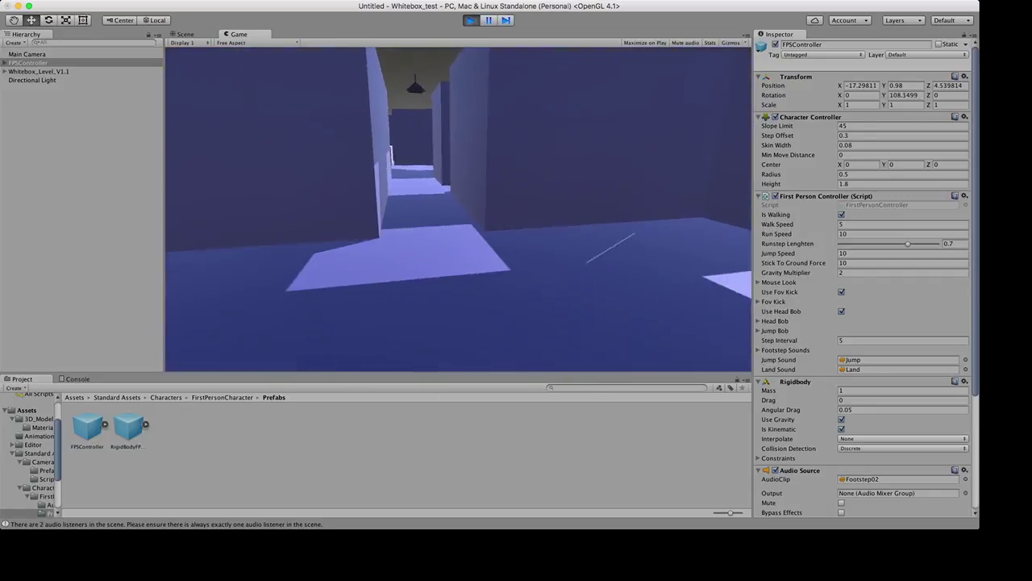
pyautogui.press('w')
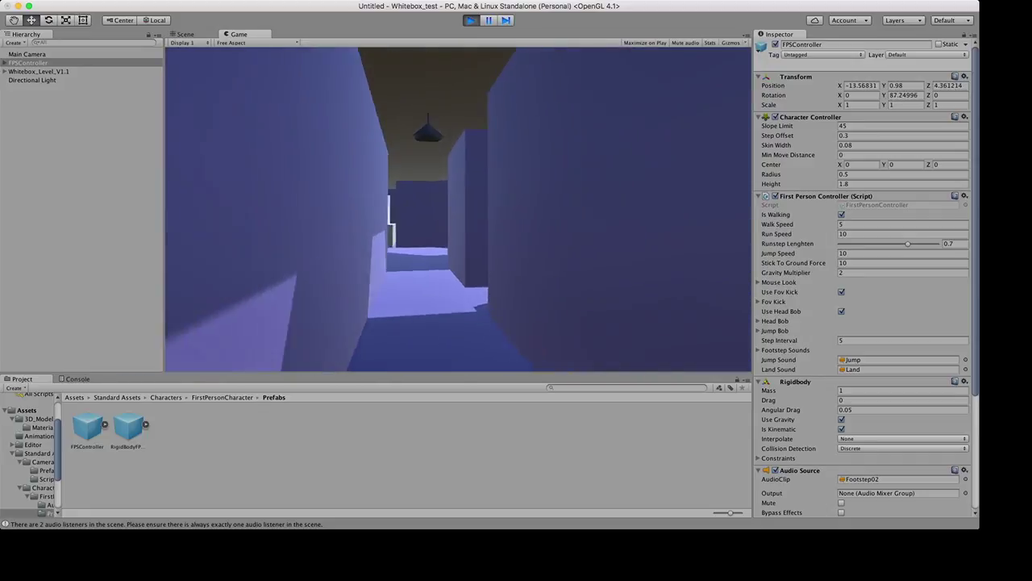
pyautogui.press('w')
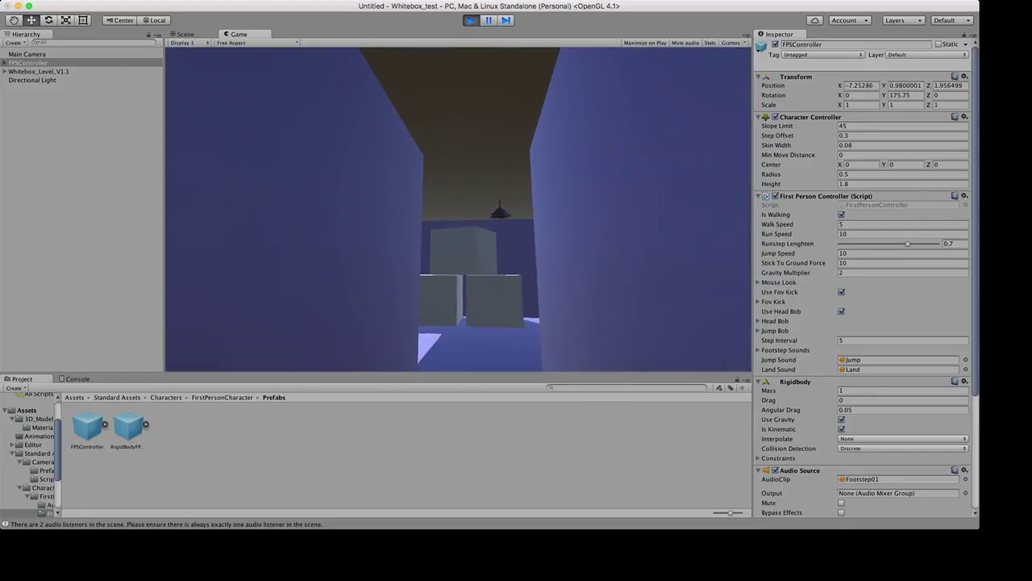
pyautogui.press('super+p')
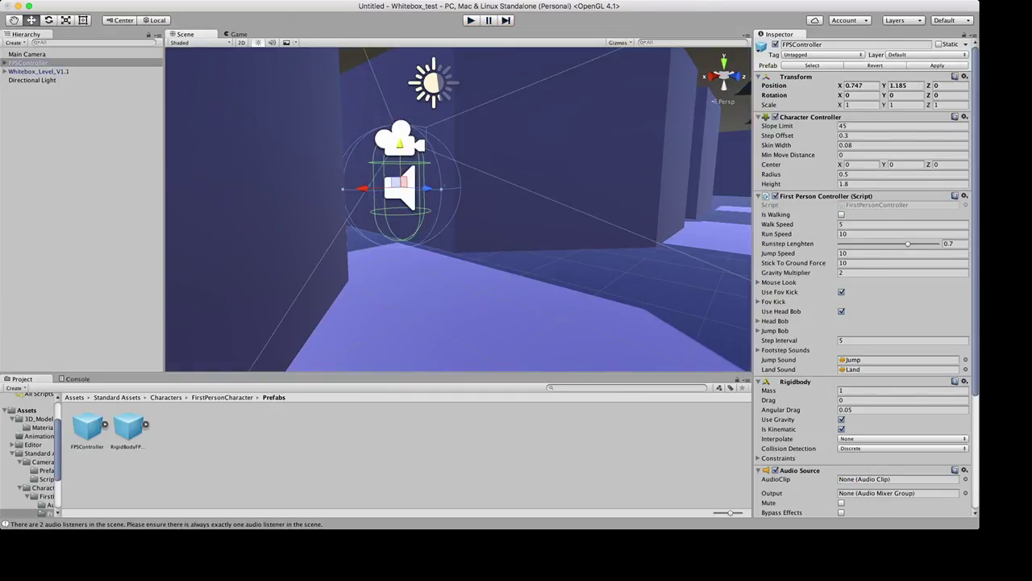
# Orbit back to an overview of the blue level with the FPSController inside.
pyautogui.moveTo(459, 210); pyautogui.dragTo(436, 227, button='right')
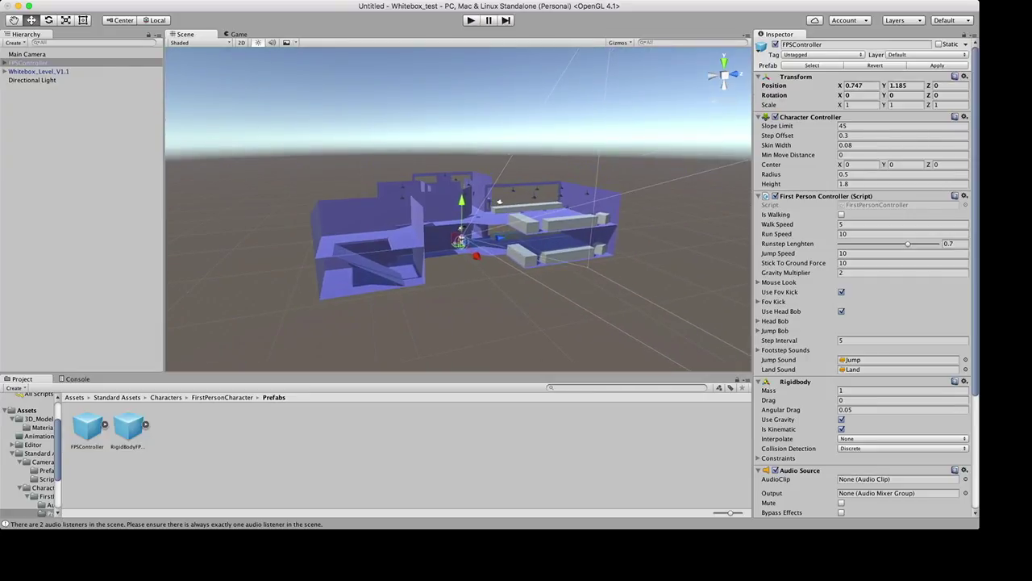